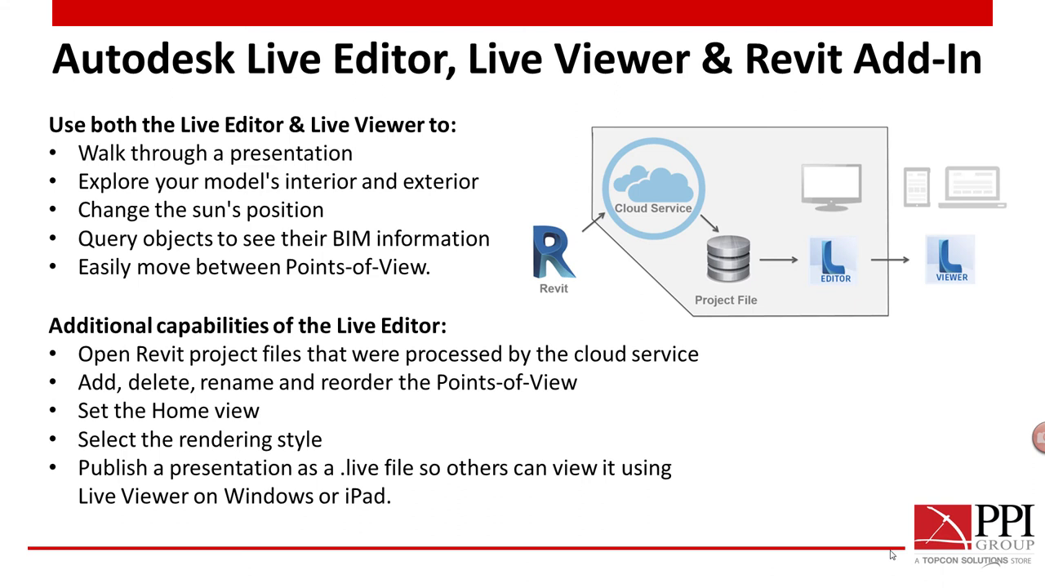
Switch to Autodesk Live Viewer and walk the Medical Center scene from the Street View along the driveway to the entrance canopy.
key(alt+Tab)
key(alt+Tab)
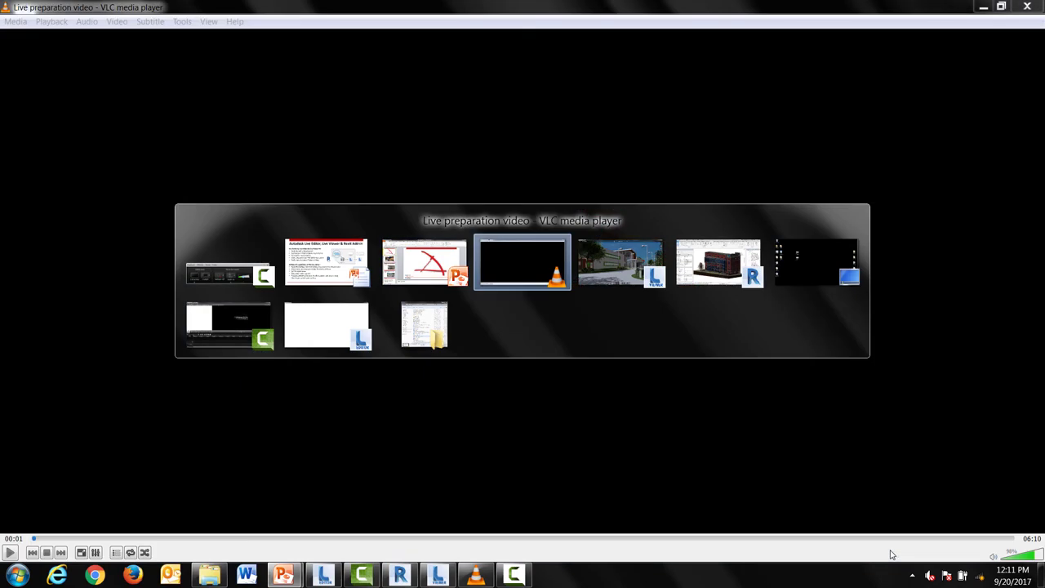
key(alt+Tab)
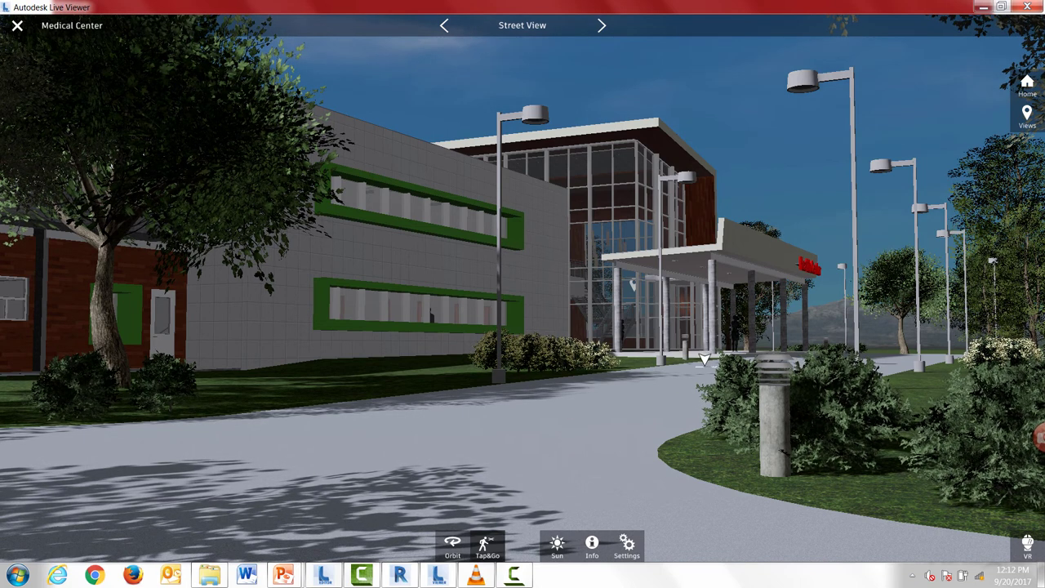
click(441, 28)
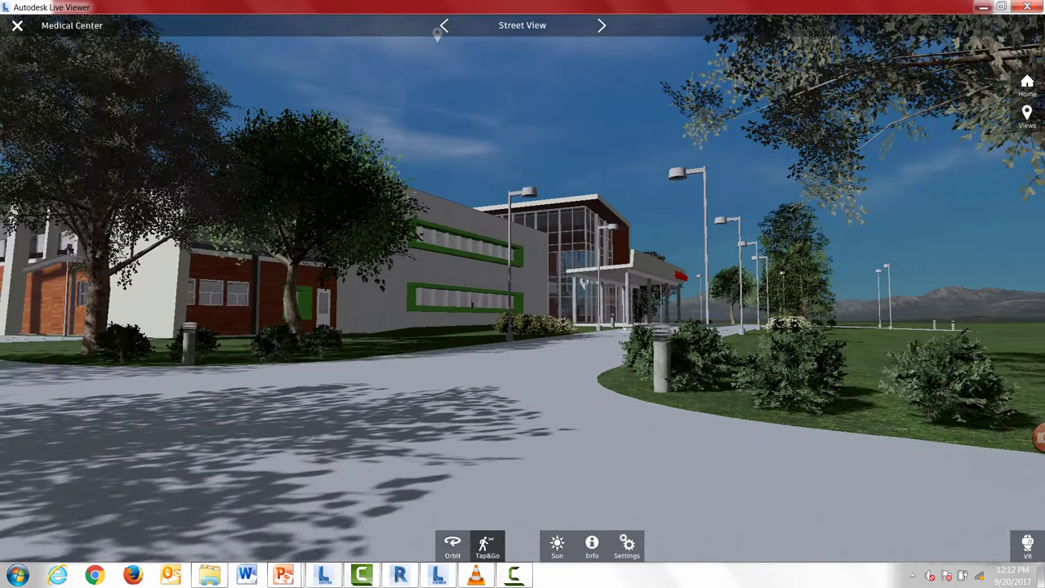
click(576, 335)
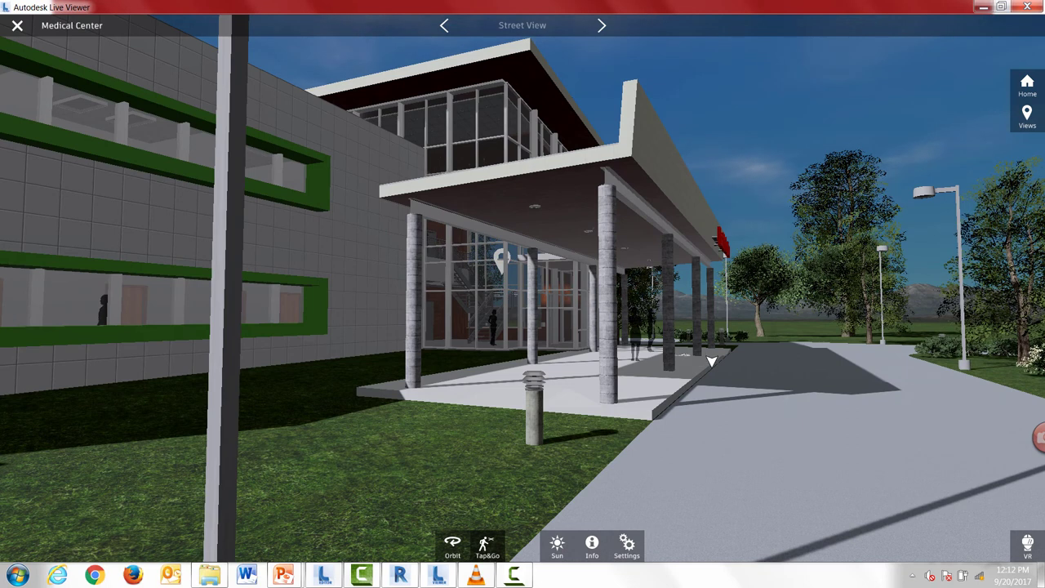
click(696, 364)
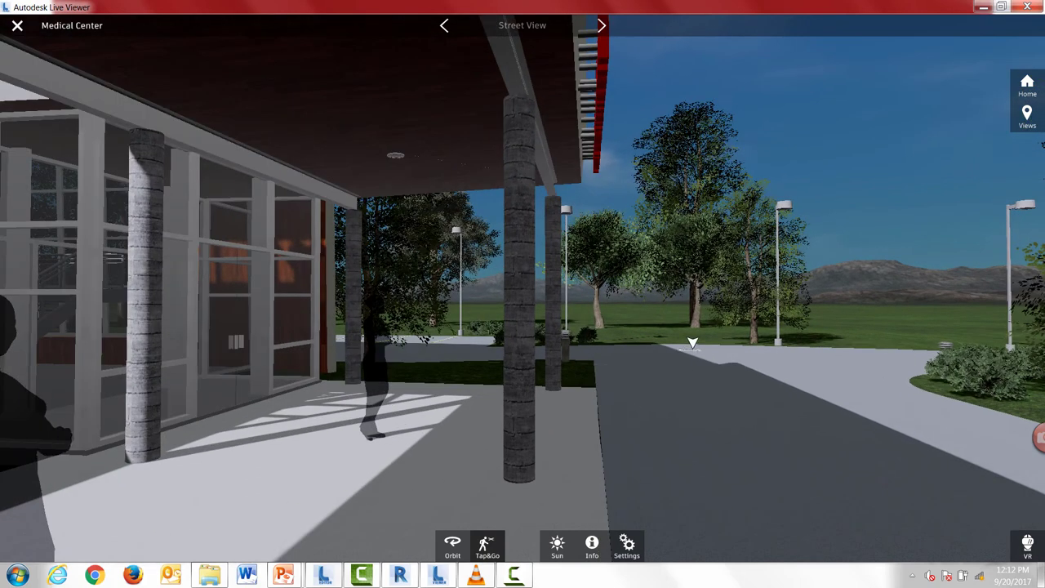
Walk under the Medical Center's entrance canopy and up to the interior upper level beside the railing, and close the scene.
click(347, 453)
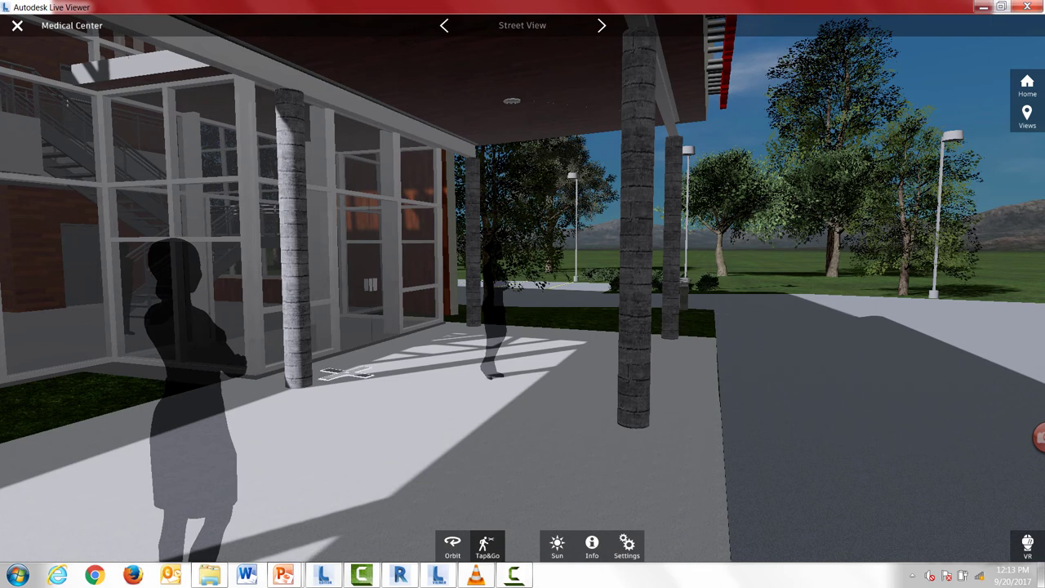
click(343, 371)
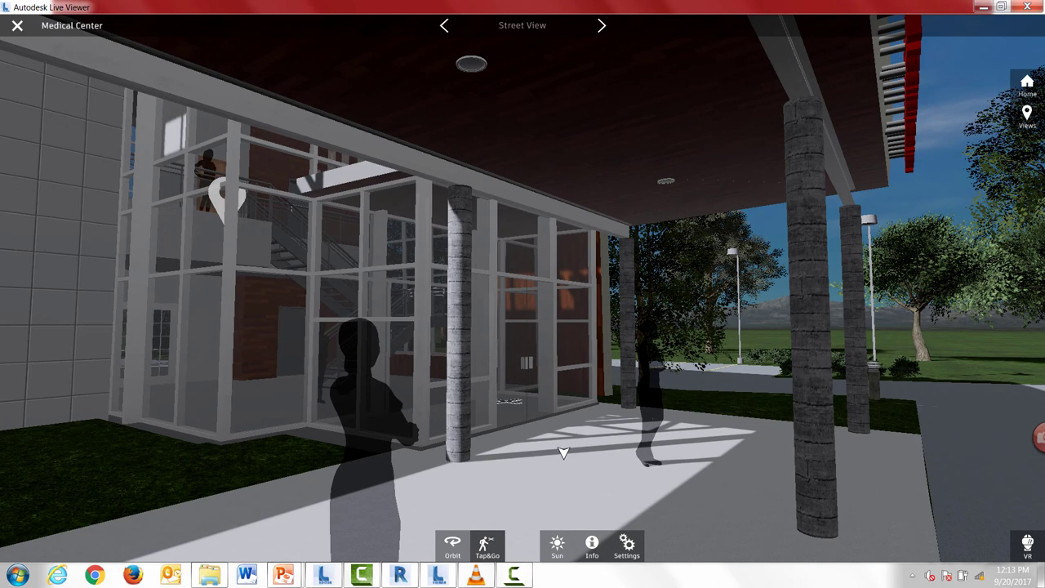
click(576, 462)
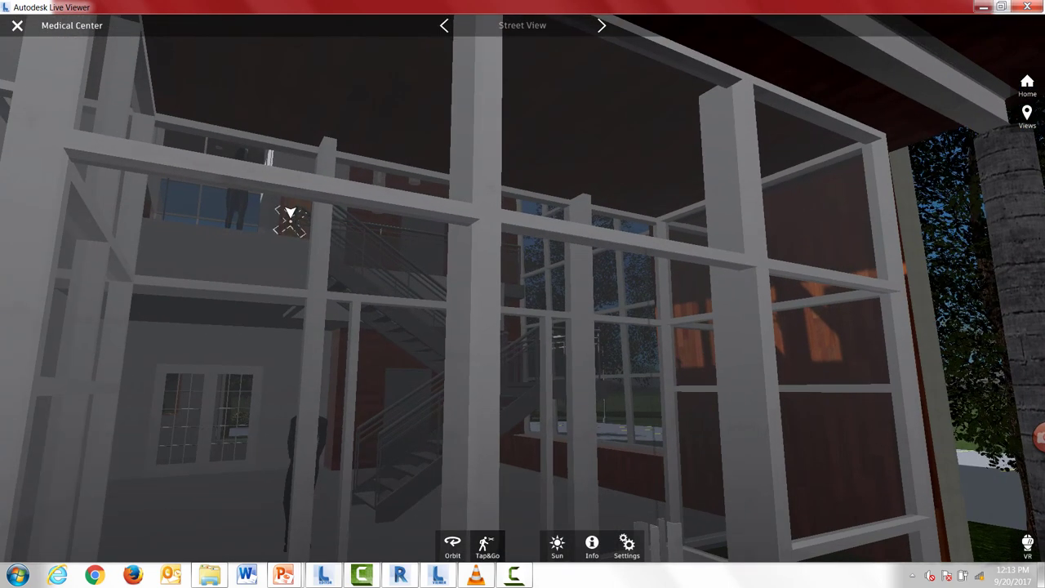
click(291, 254)
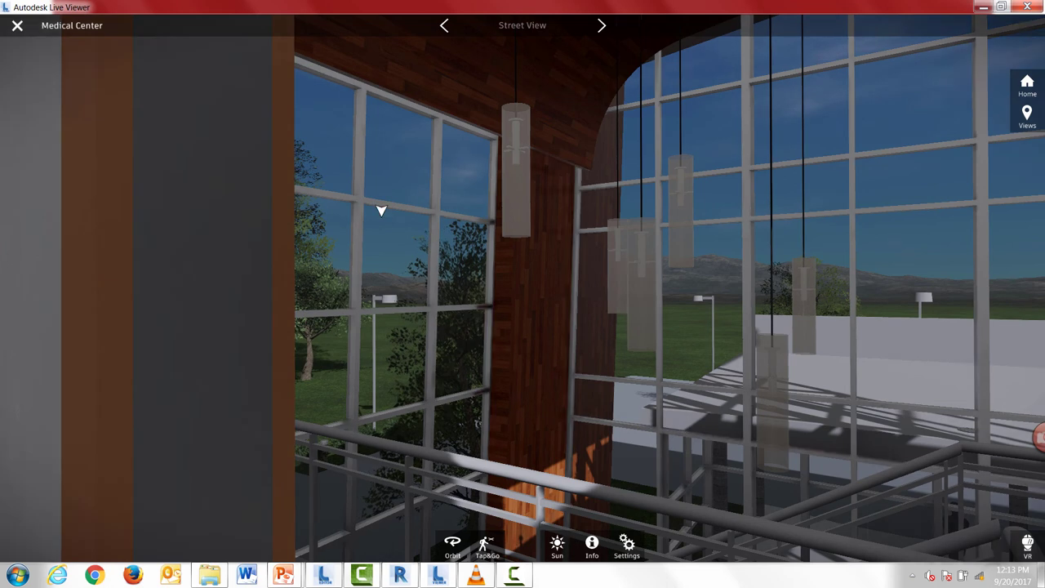
click(17, 26)
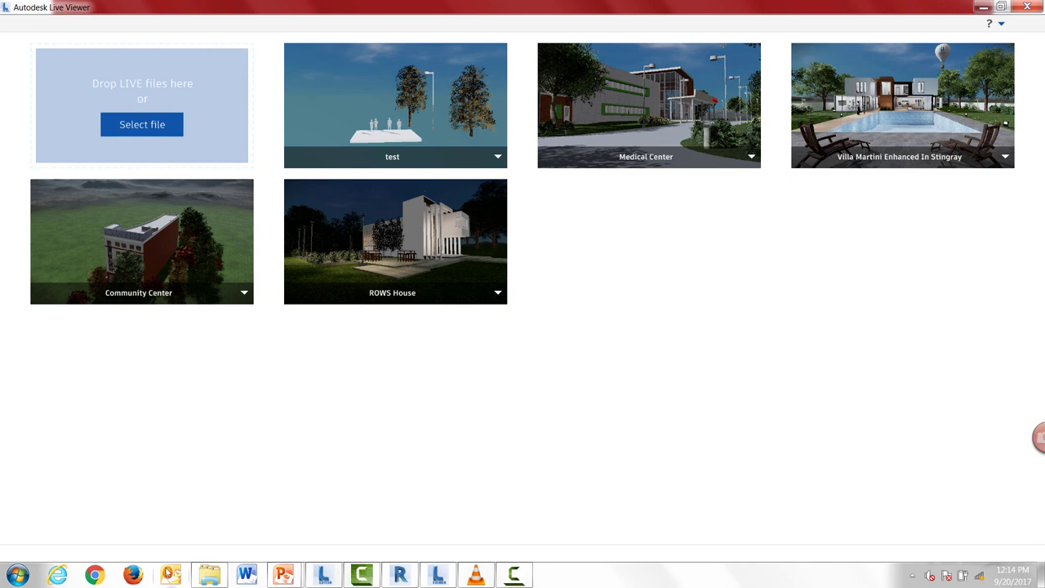
Switch to VLC media player and show the Live preparation video full screen.
click(472, 578)
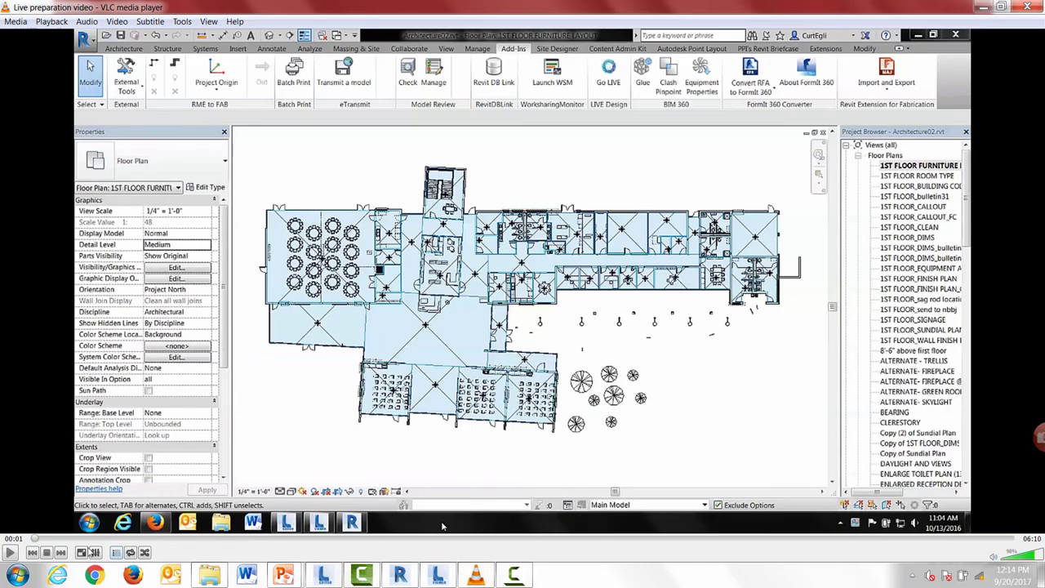
click(82, 553)
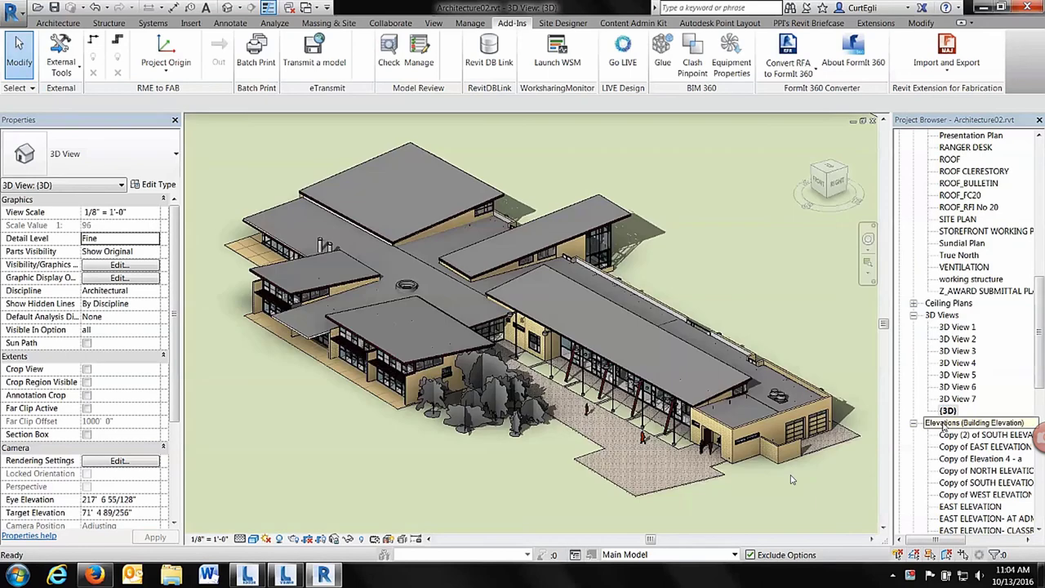
Submit the {3D} view of Architecture02.rvt to the Autodesk LIVE service from Revit, with the terrain extended to the horizon.
click(622, 50)
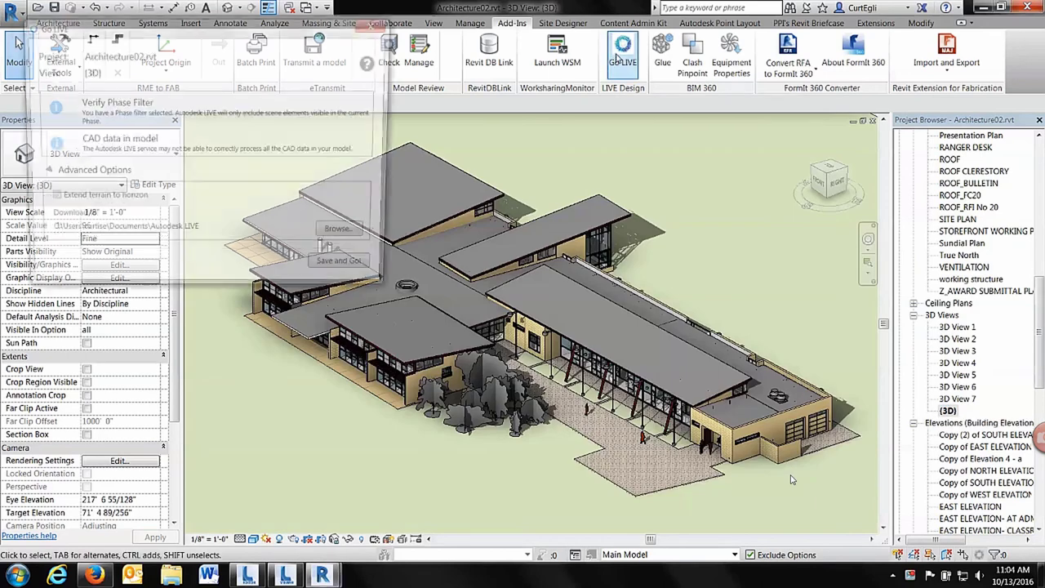
drag(282, 33, 430, 140)
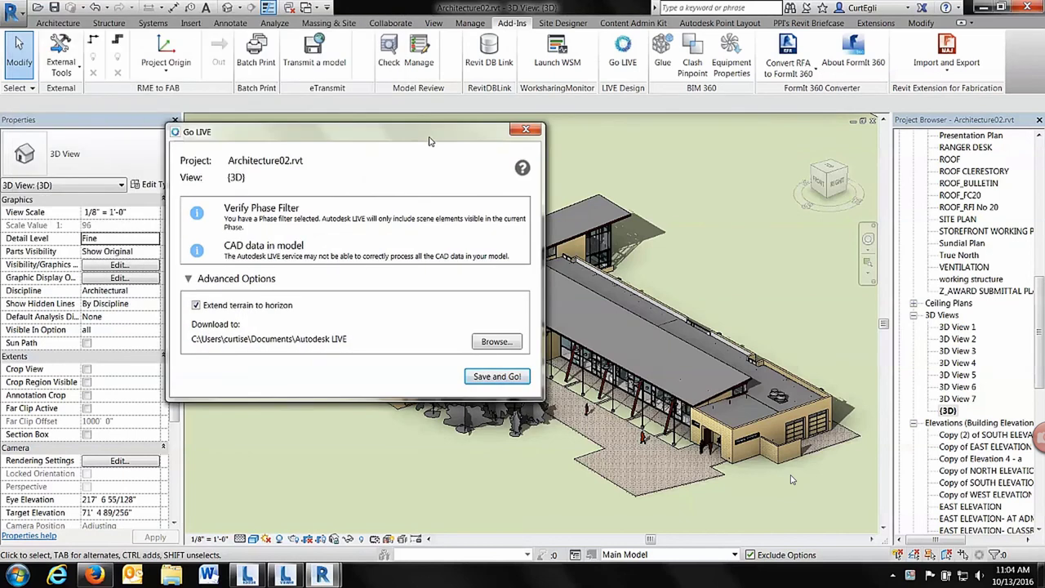
click(494, 380)
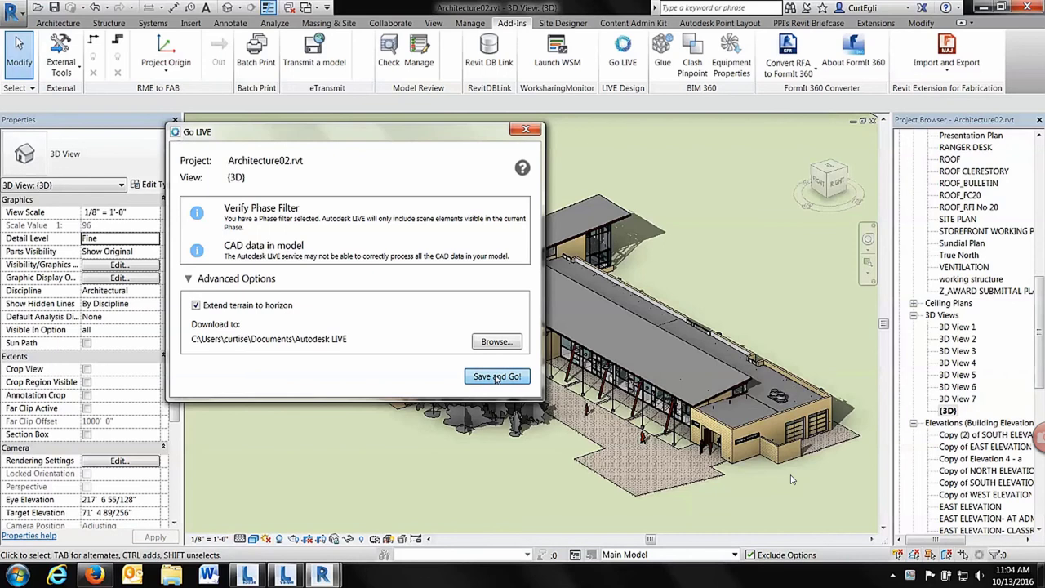
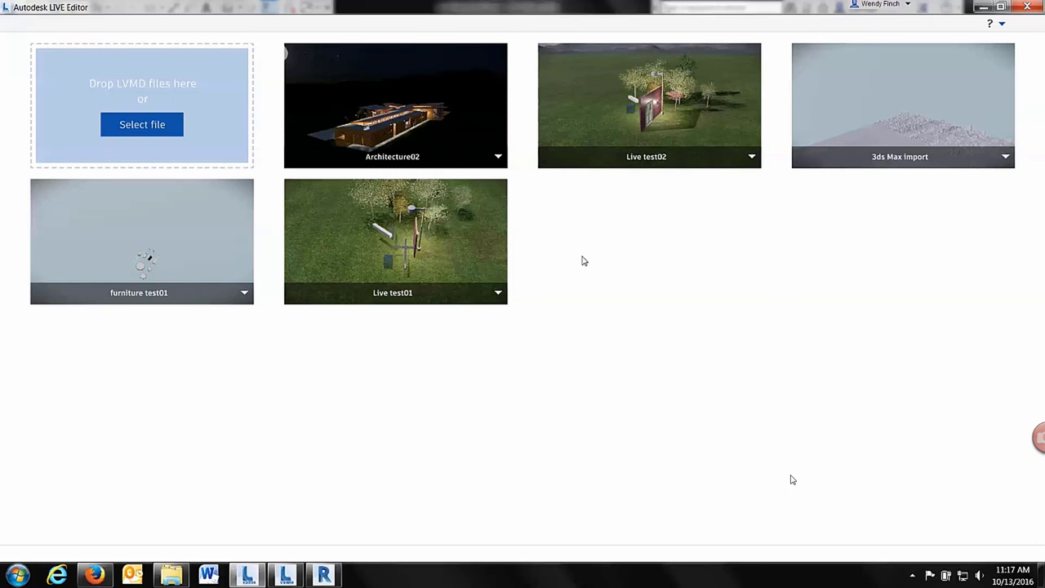
Open the Architecture02 scene in LIVE Editor and set the sun position's time of day to 10:24 AM.
click(424, 134)
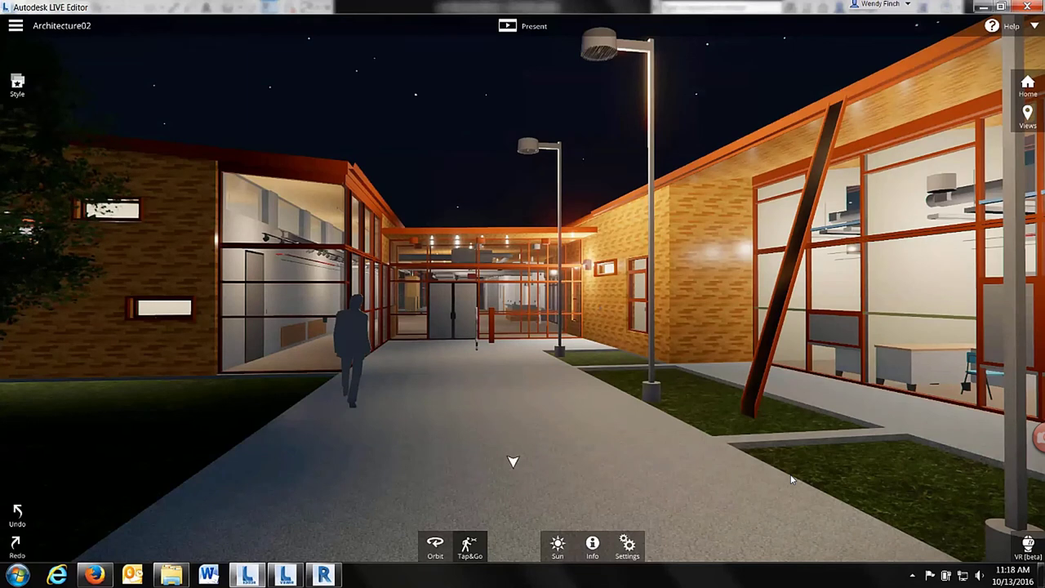
click(557, 549)
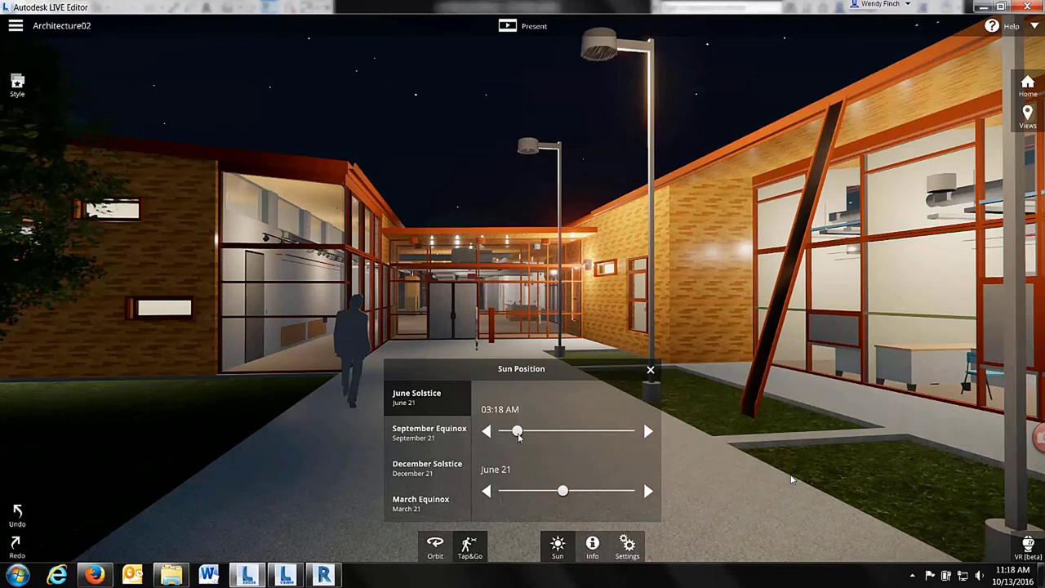
click(563, 435)
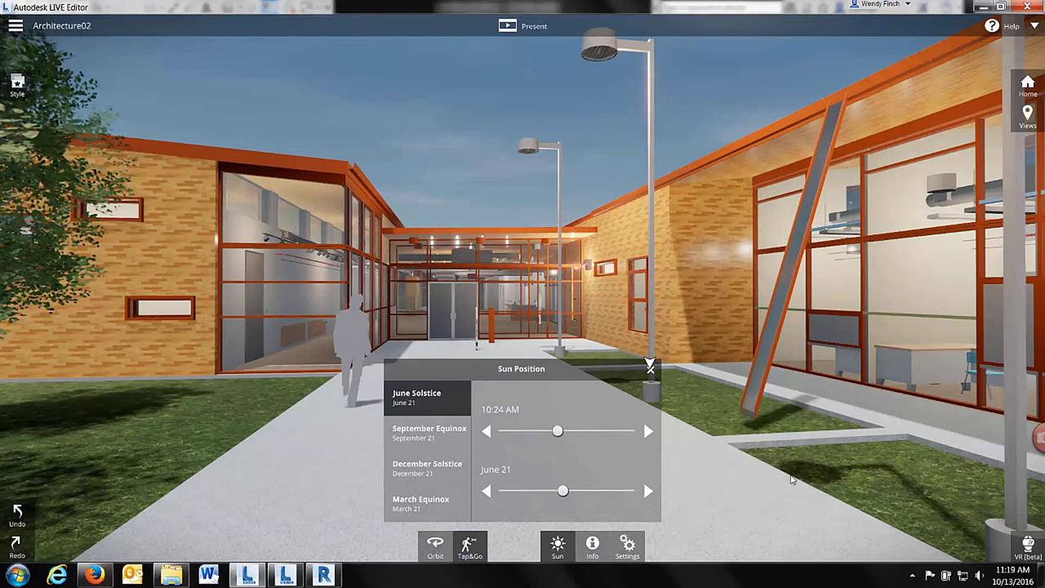
click(651, 371)
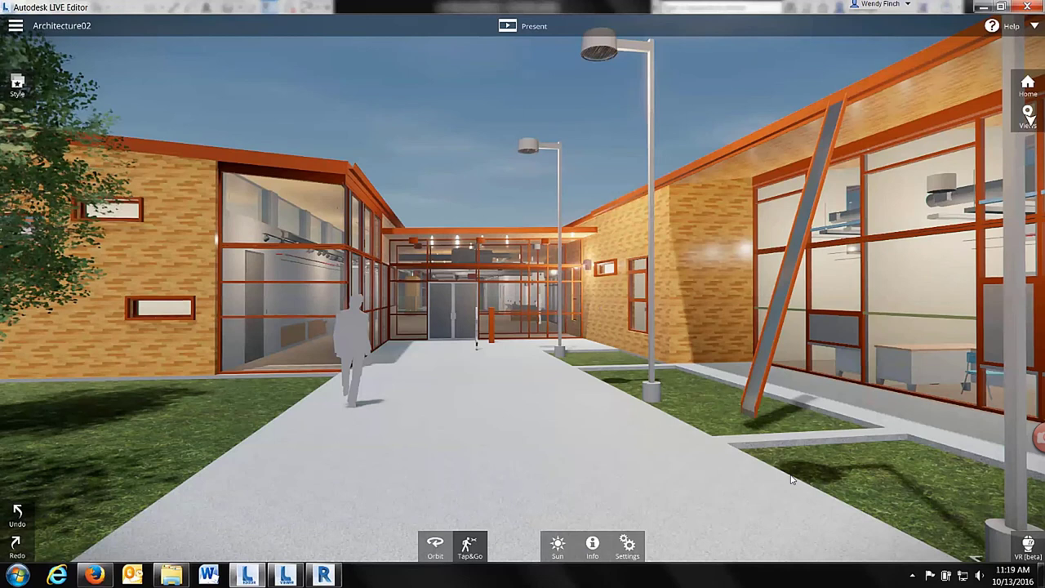
Reorder the points of view so Walkthrough 1 follows 3D View 2 and 3D View 7 follows Walkthrough 1, and go to 3D View 2.
click(1030, 119)
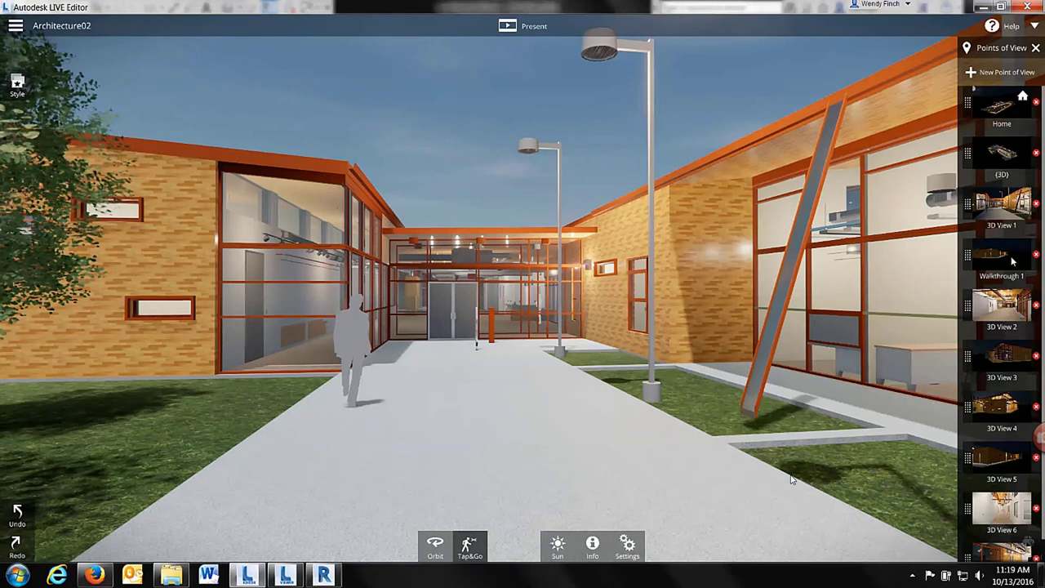
drag(1012, 260, 1010, 266)
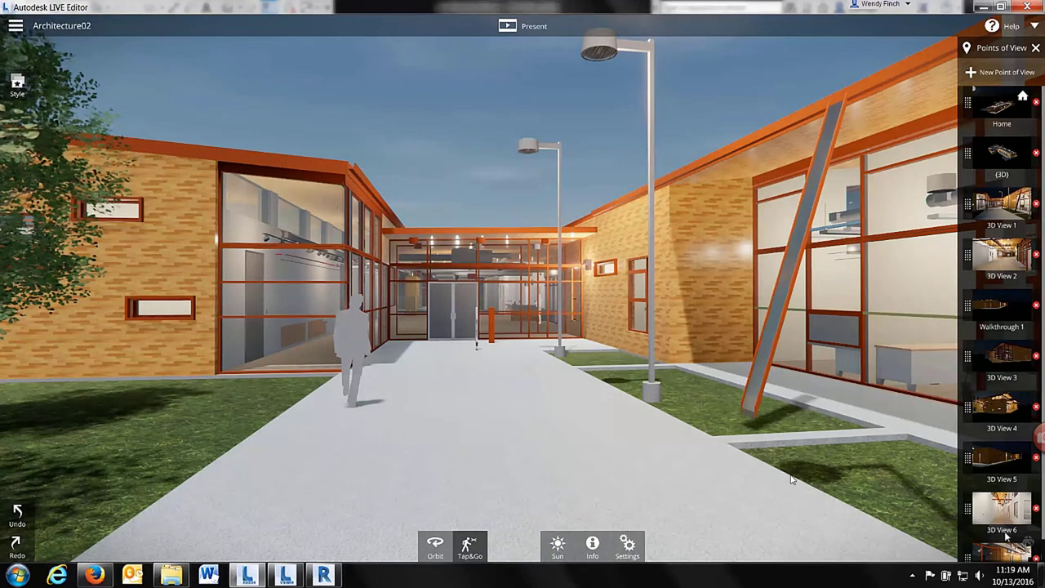
drag(1011, 551, 1013, 329)
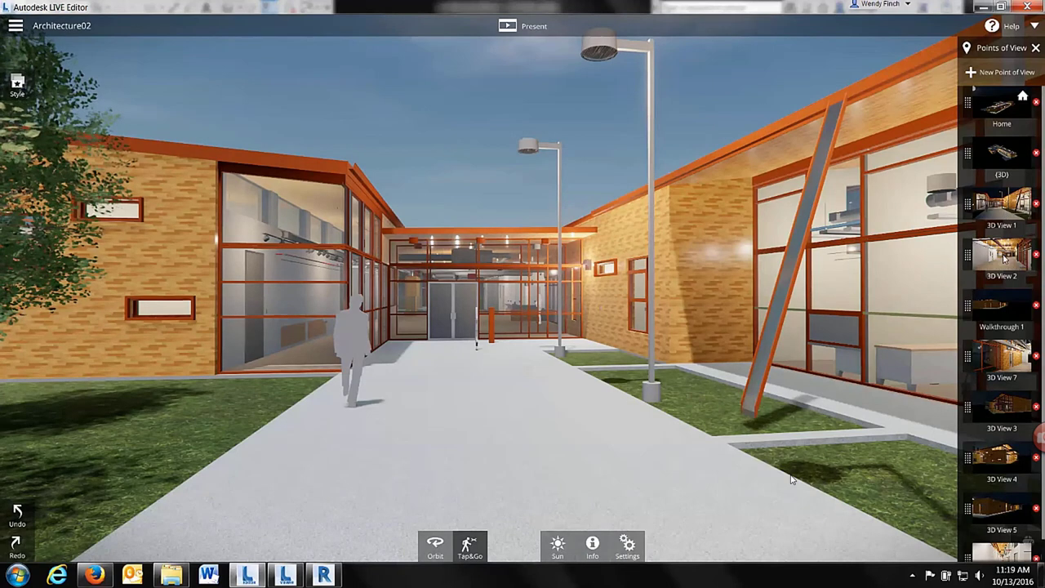
click(1003, 255)
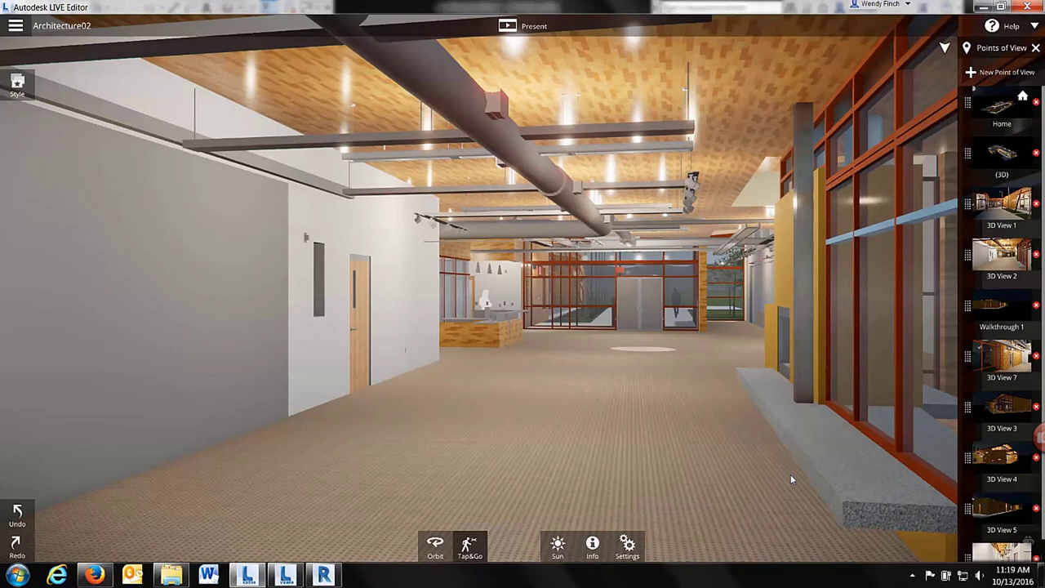
click(1036, 48)
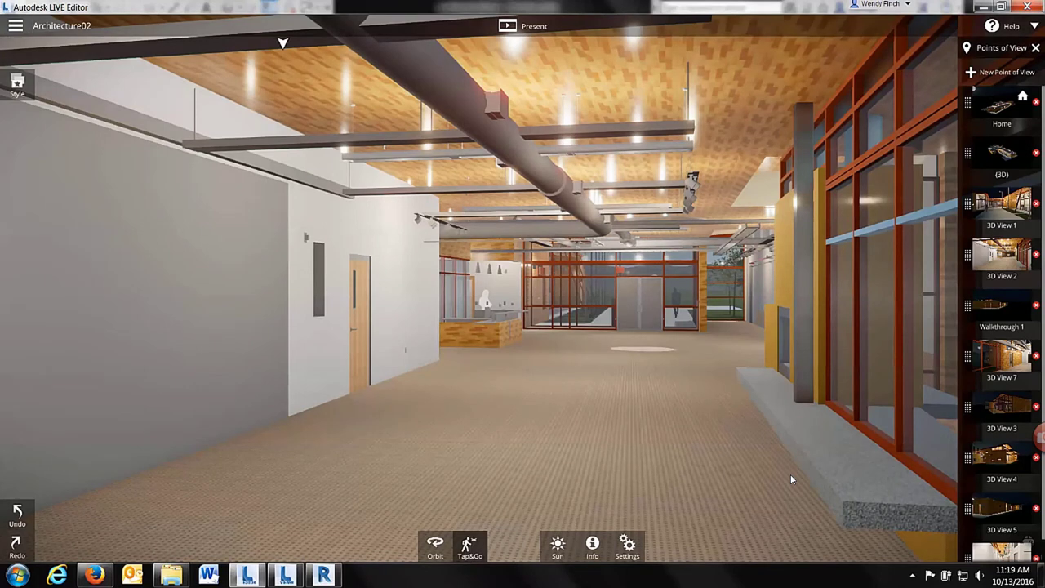
Publish the Architecture02 scene as a Windows presentation to the Autodesk LIVE folder under Webinars.
click(15, 27)
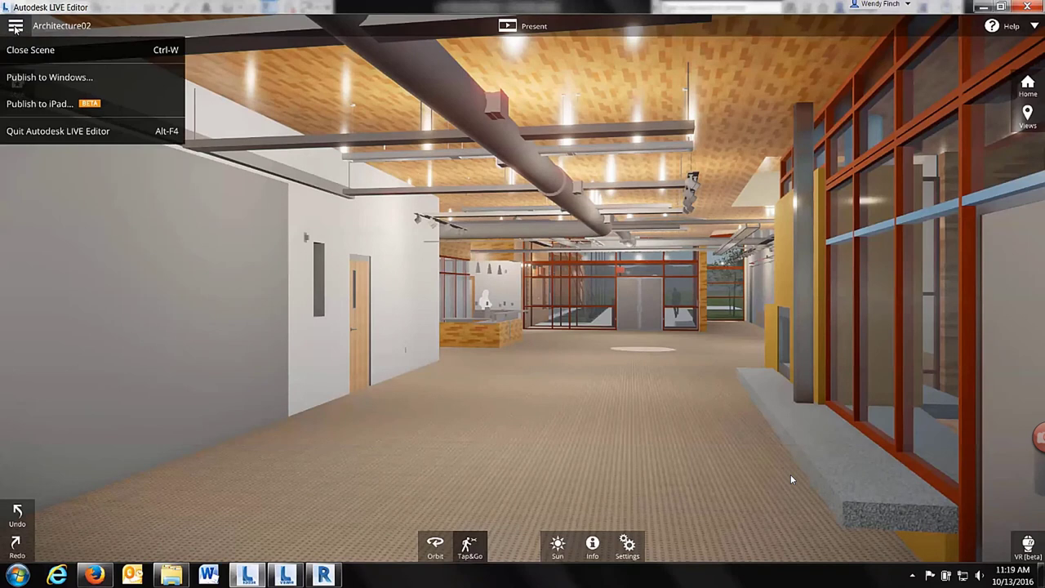
click(35, 78)
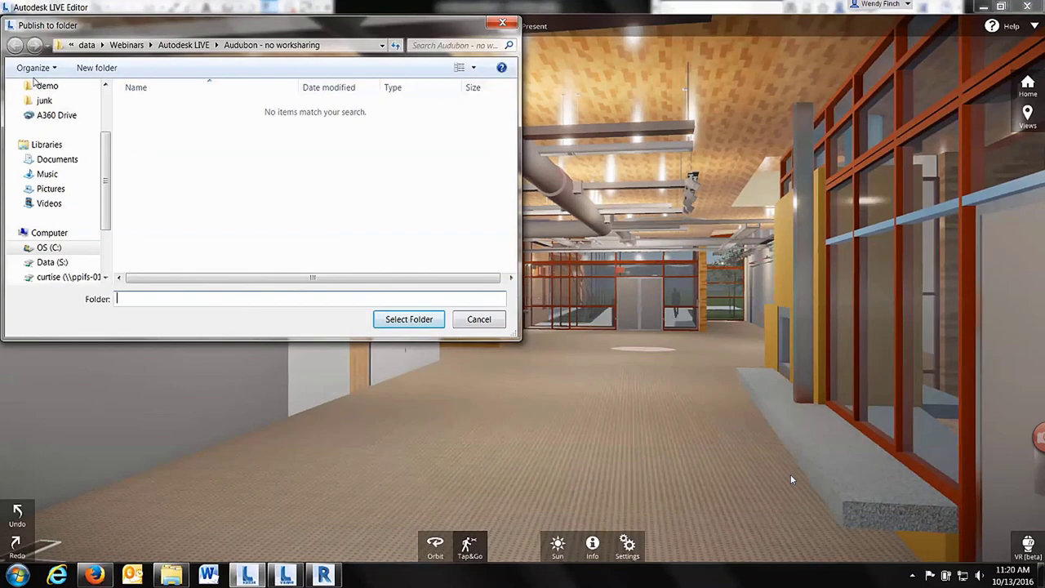
click(177, 46)
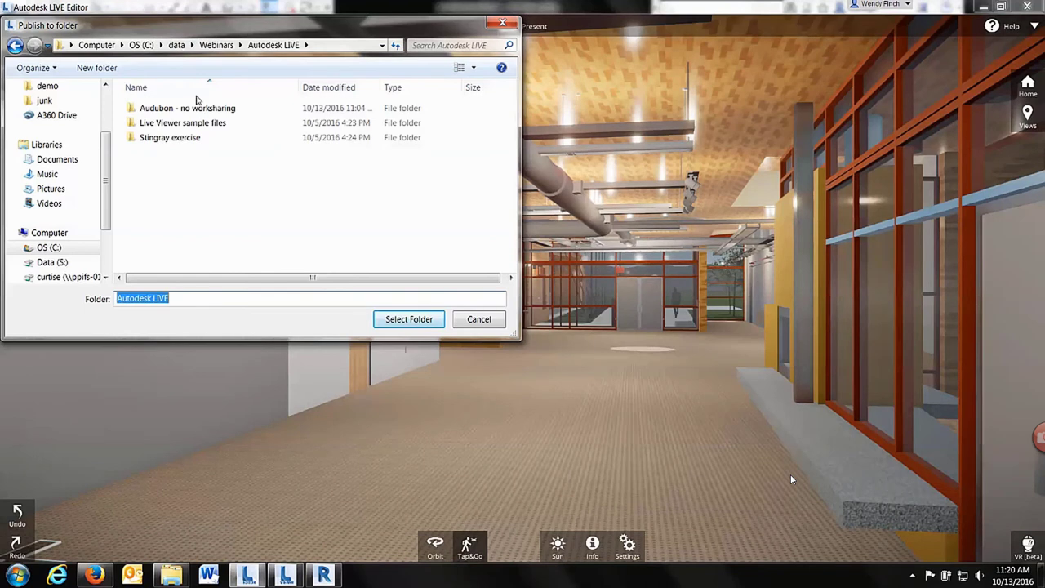
click(416, 321)
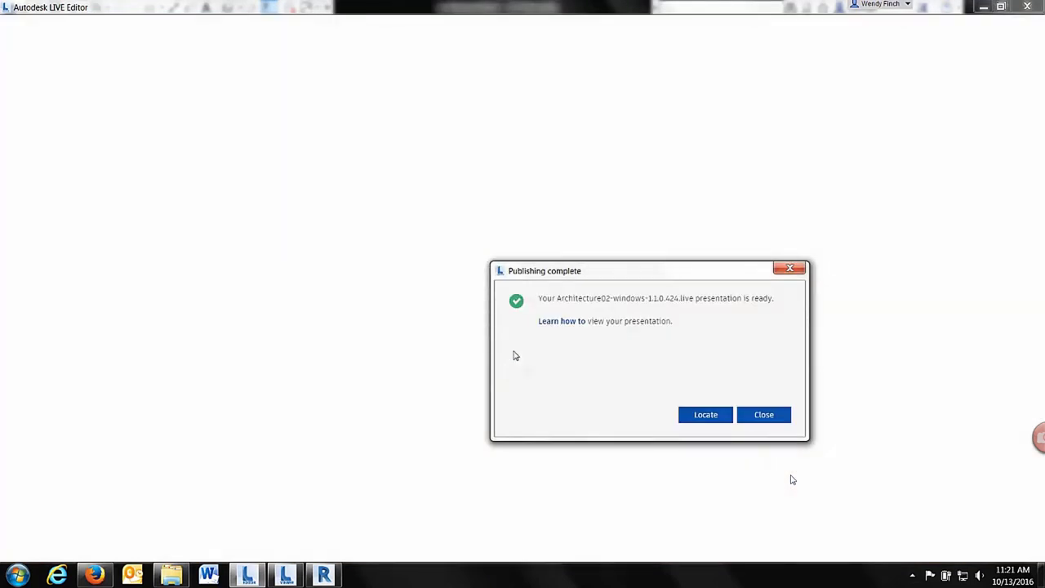
click(764, 418)
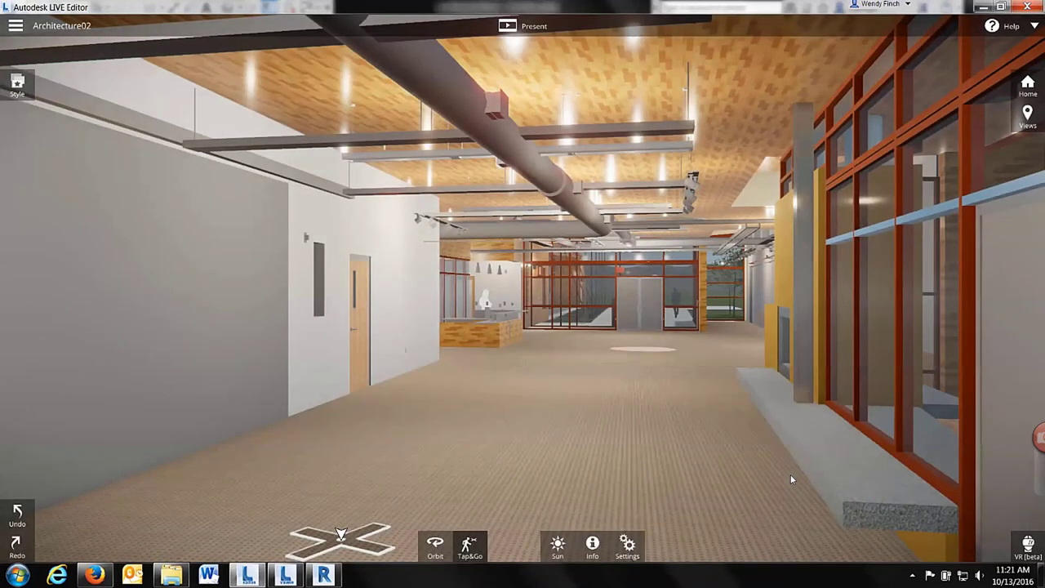
Switch to LIVE Viewer and add Architecture02-windows-1.1.0.424.live from the Webinars\Autodesk LIVE folder to its scenes.
click(286, 576)
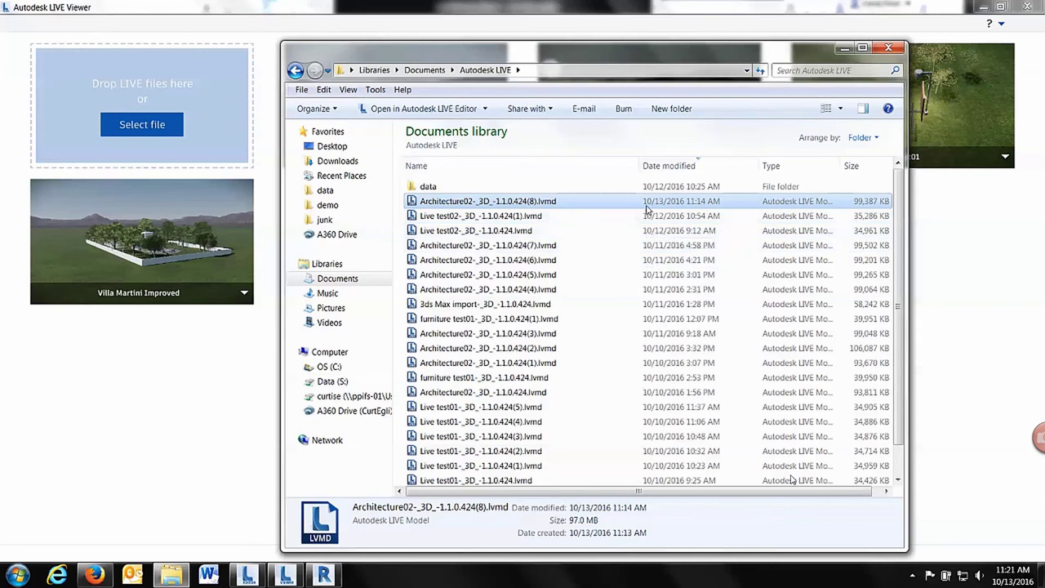
click(325, 191)
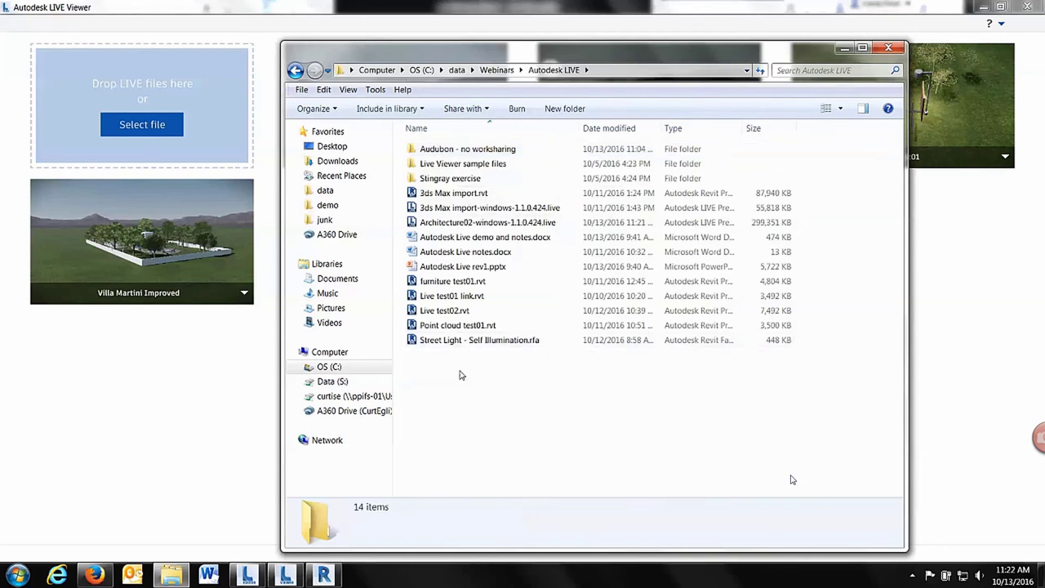
click(469, 229)
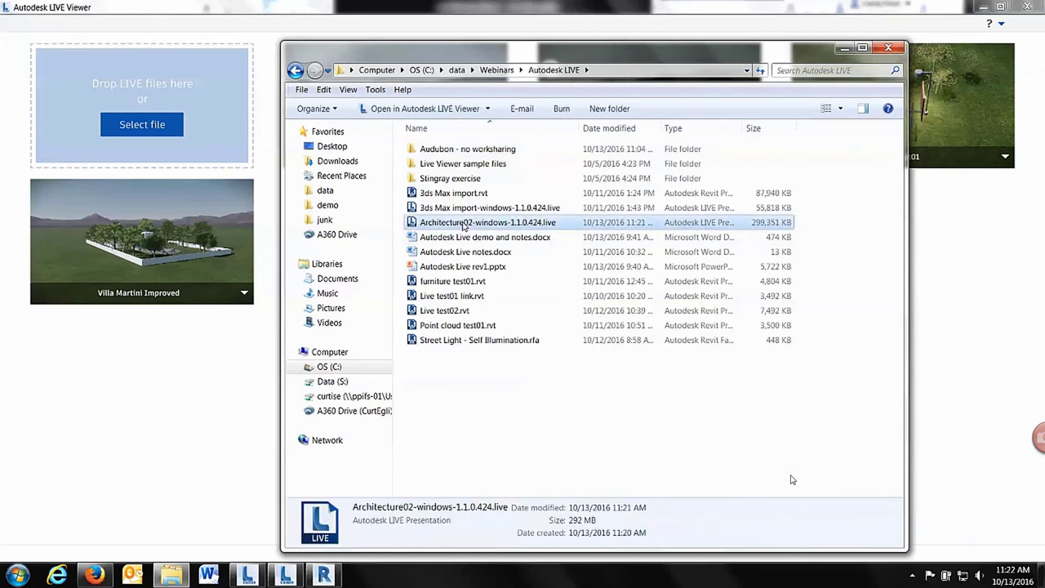
drag(464, 226, 137, 104)
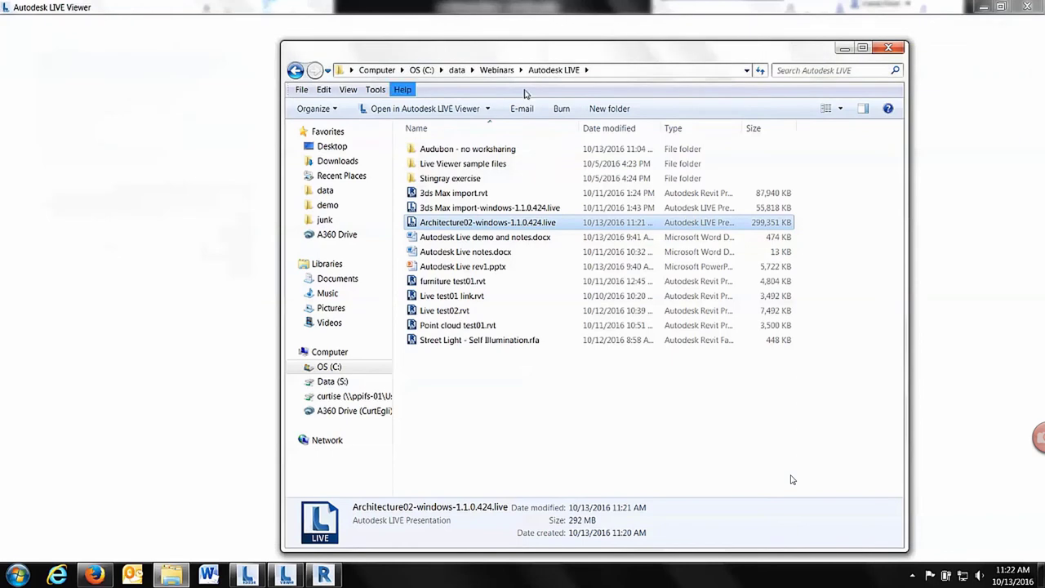
click(846, 47)
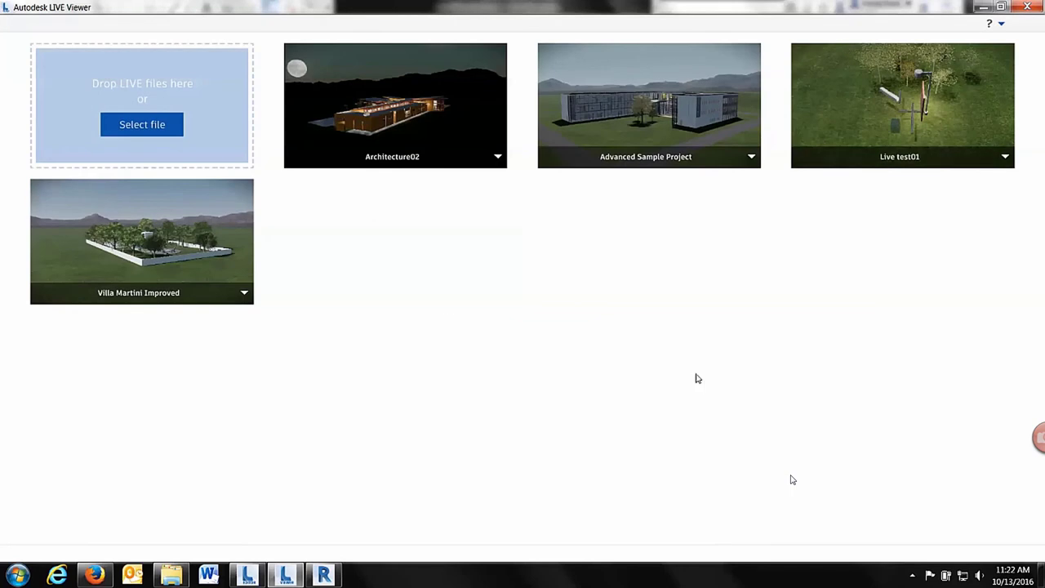
Open the Architecture02 scene in LIVE Viewer, show its points of view and go to 3D View 1.
click(397, 124)
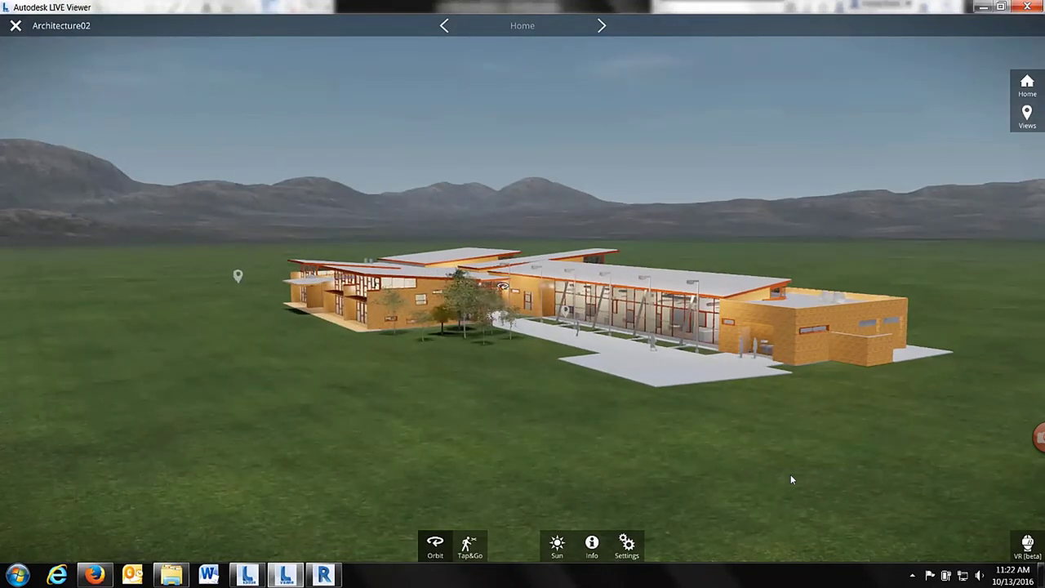
click(1028, 119)
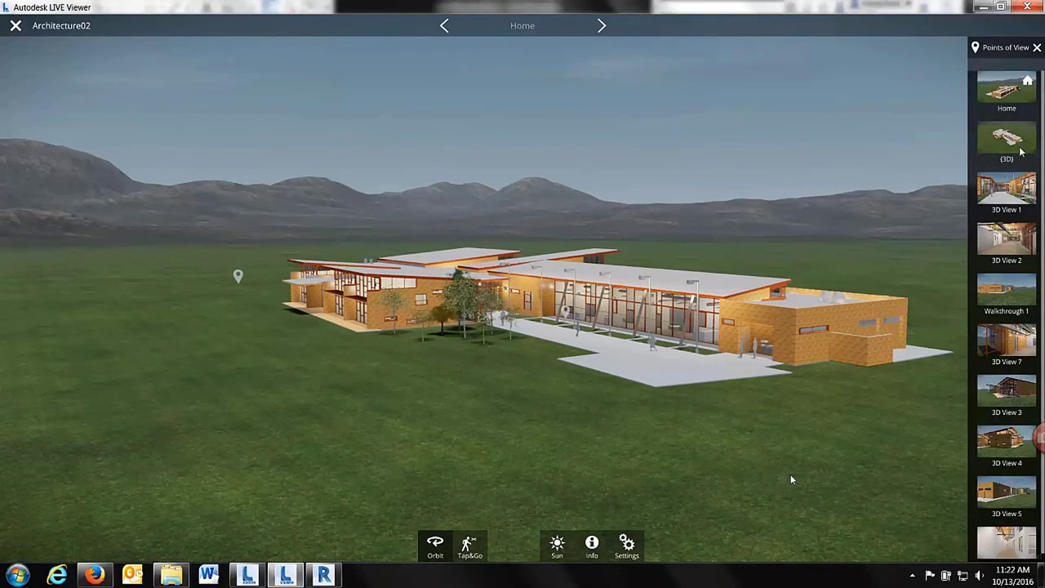
click(1007, 245)
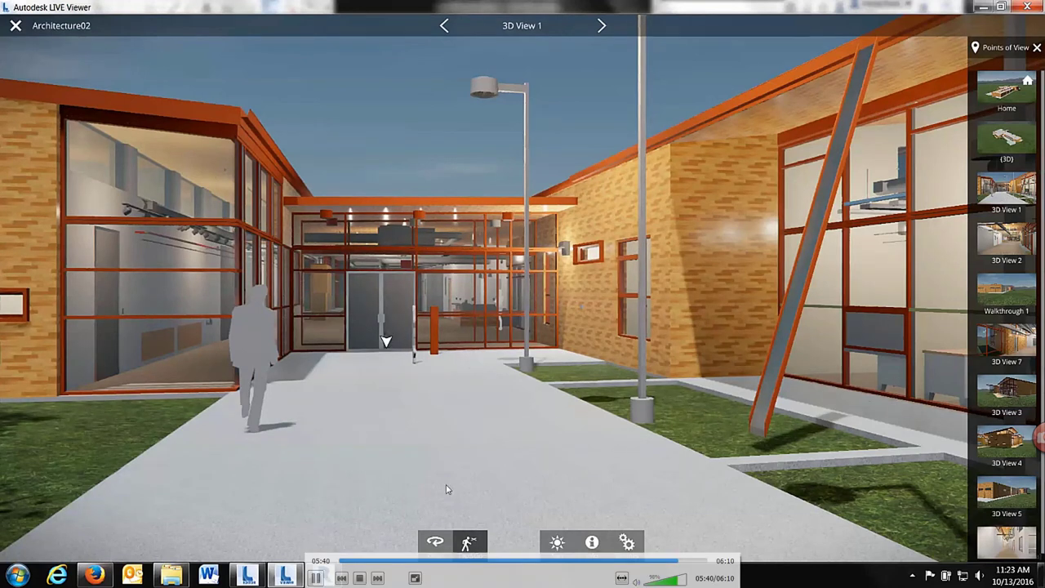
Leave the full-screen playback of the Live preparation video and close VLC media player.
double_click(445, 453)
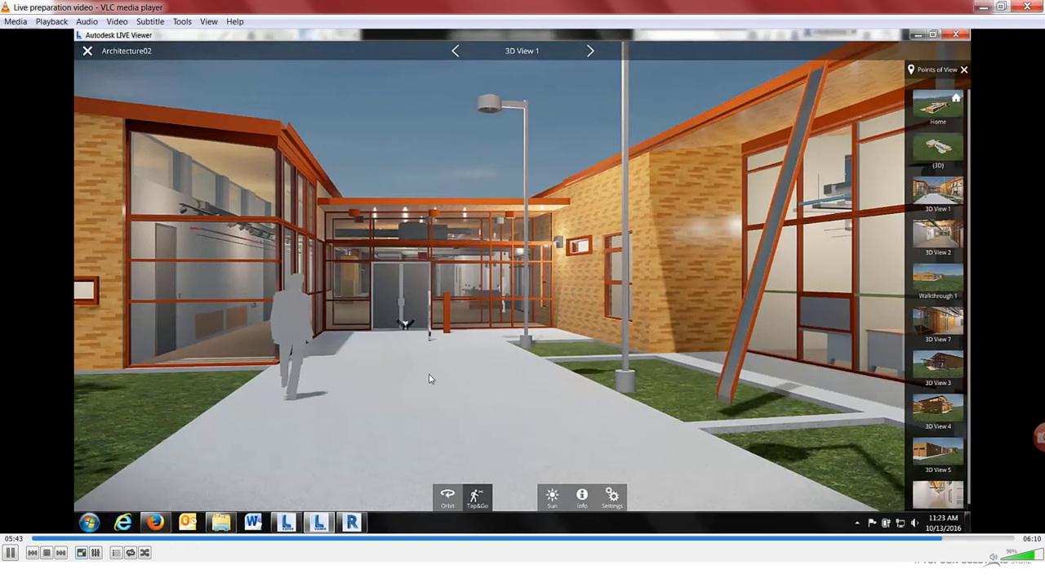
click(1027, 7)
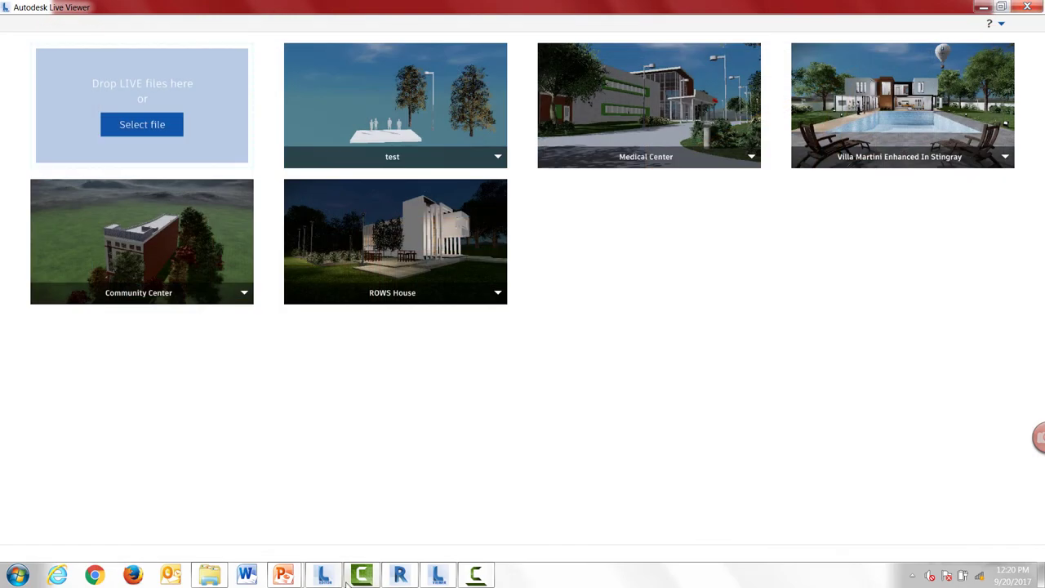
mouse_move(292, 578)
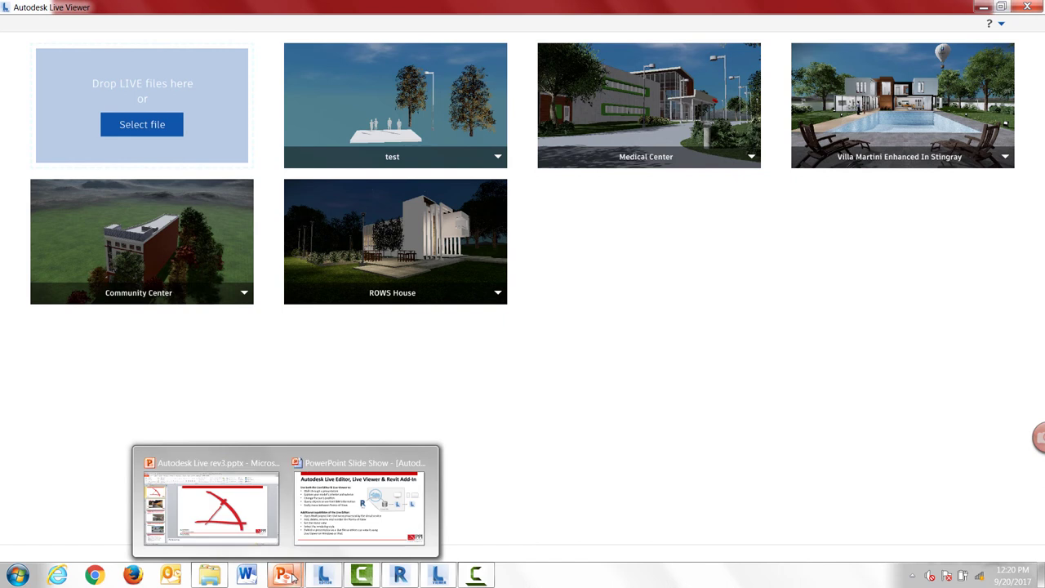
Switch to Revit and set the office building's {3D} view to the Shaded visual style and Medium detail level, dismissing the save reminder.
click(400, 576)
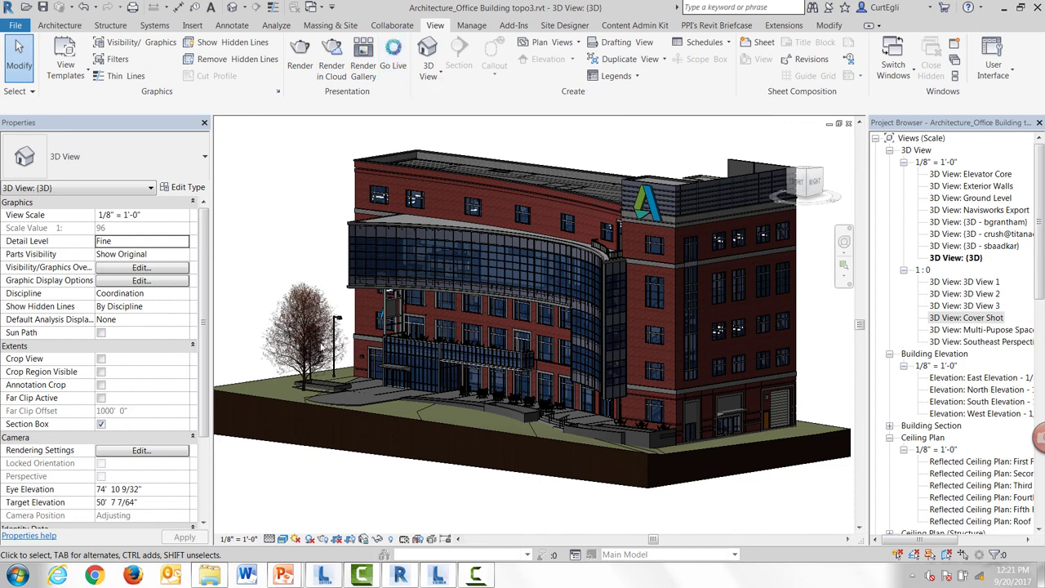
click(285, 540)
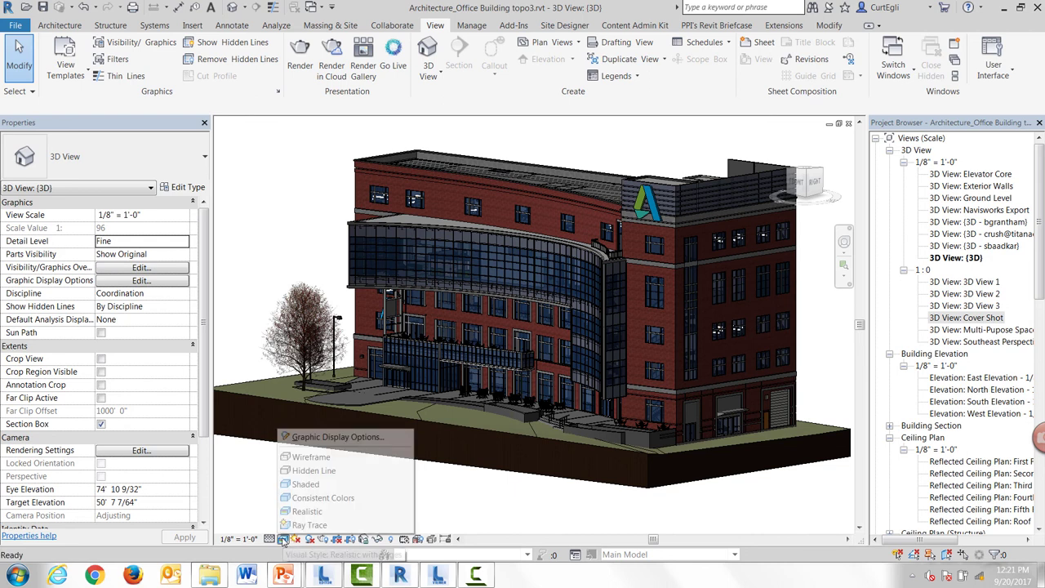
click(303, 484)
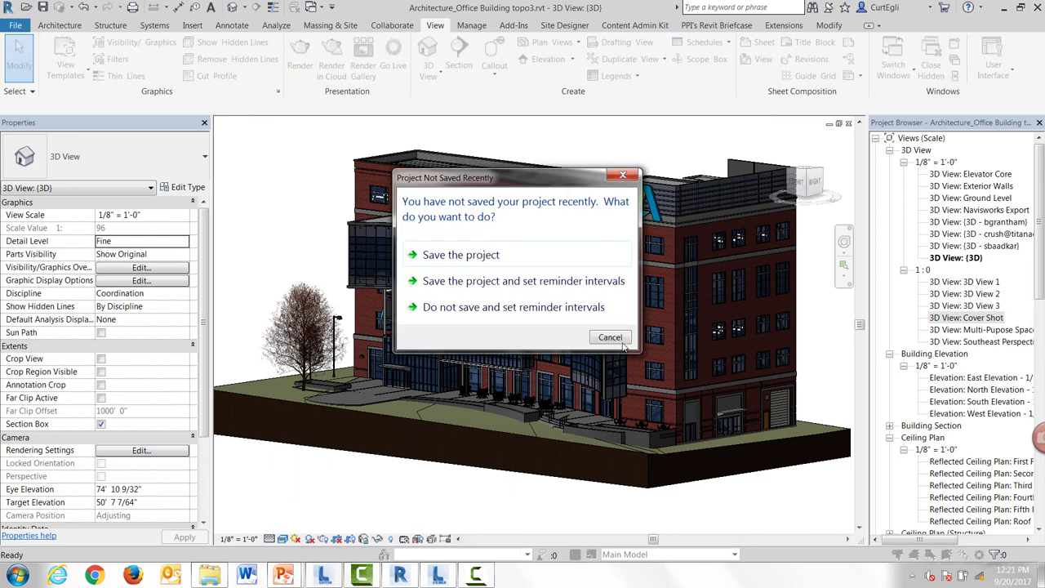
click(622, 342)
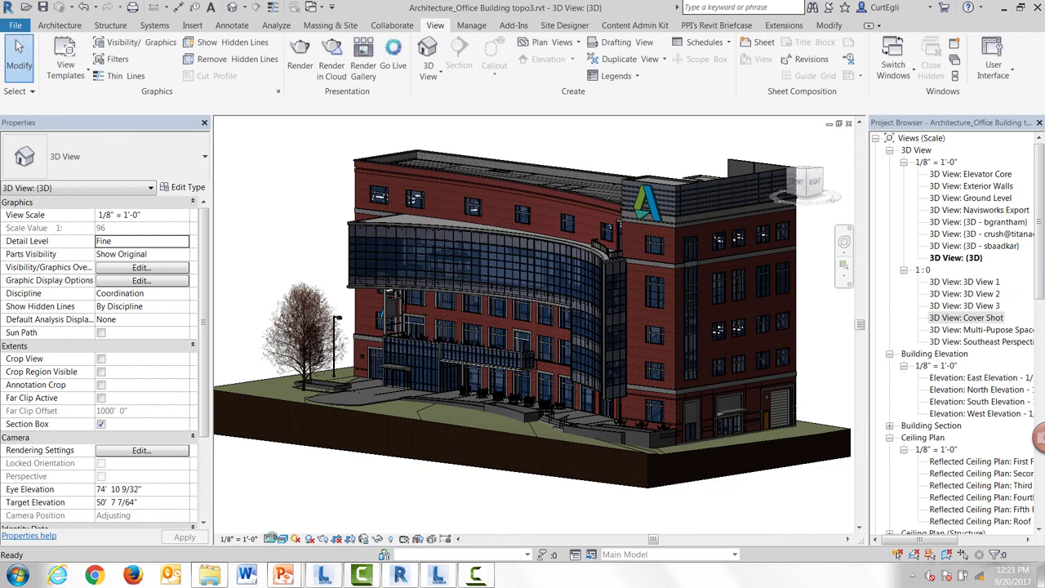
click(270, 539)
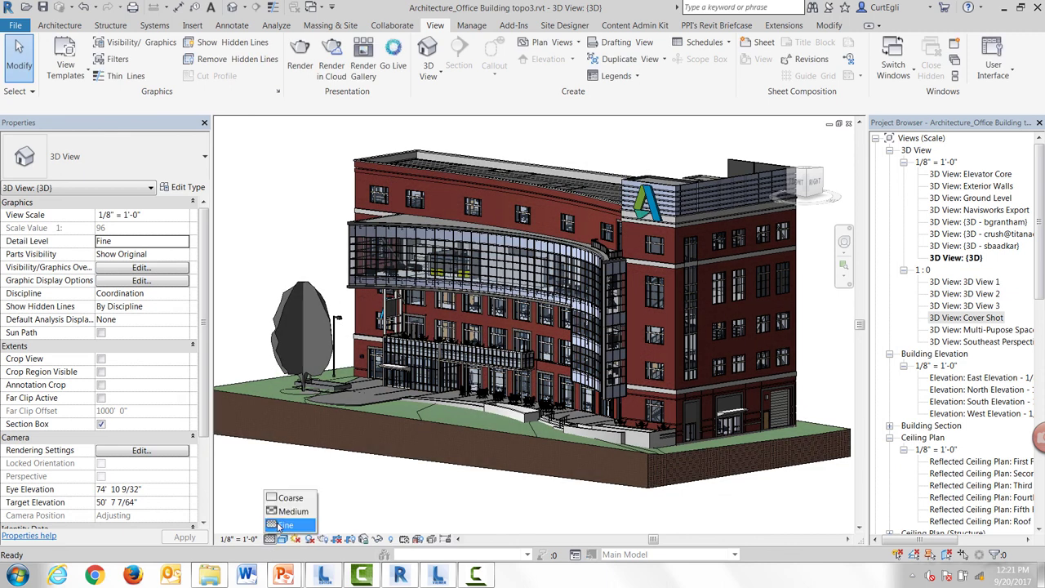
click(281, 525)
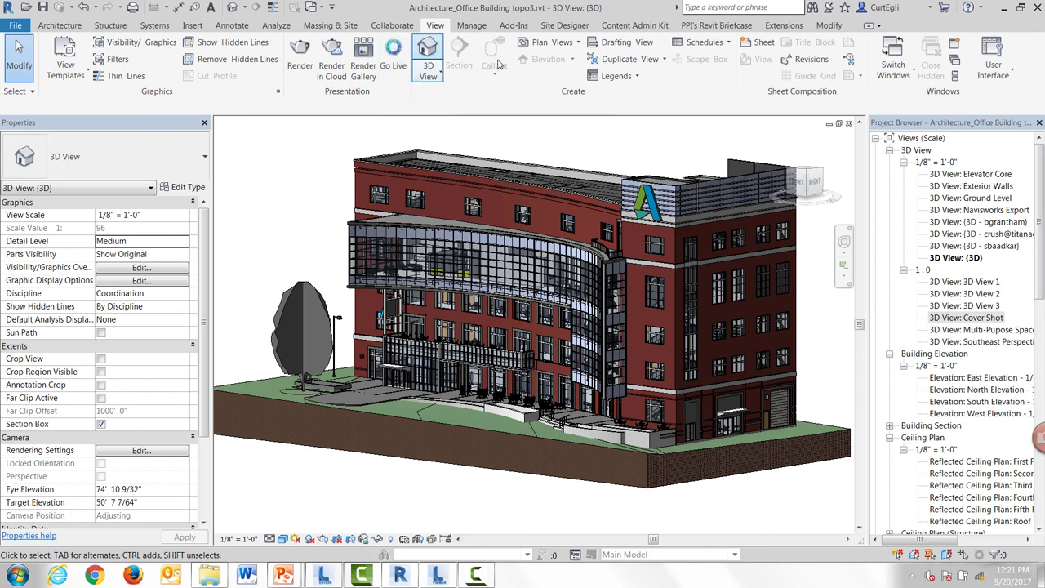
Review the Go Live export checks for the {3D} view without sending the model, and inspect the properties of the topography surface.
click(389, 66)
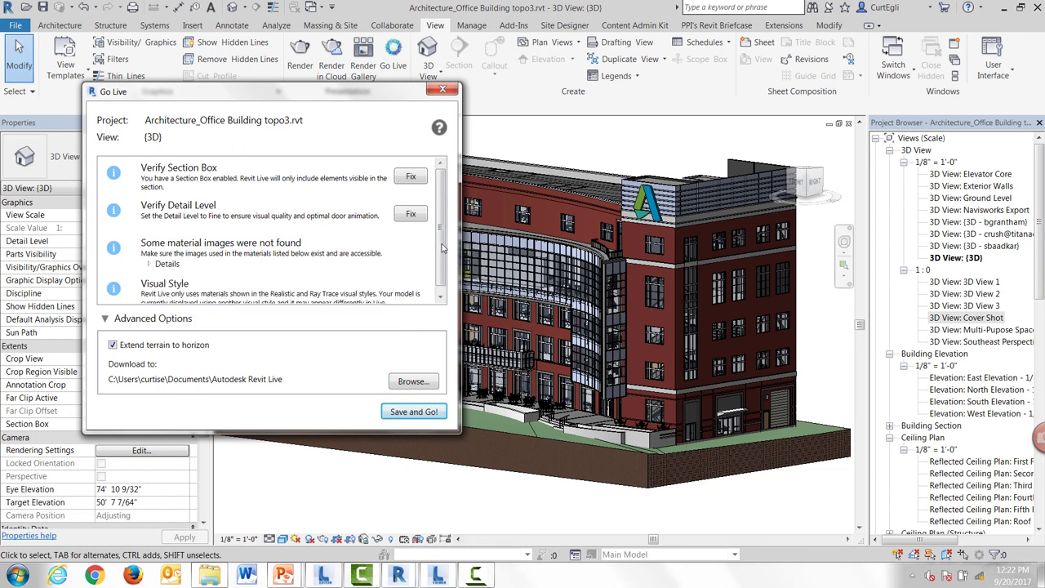
scroll(438, 274, down, 1)
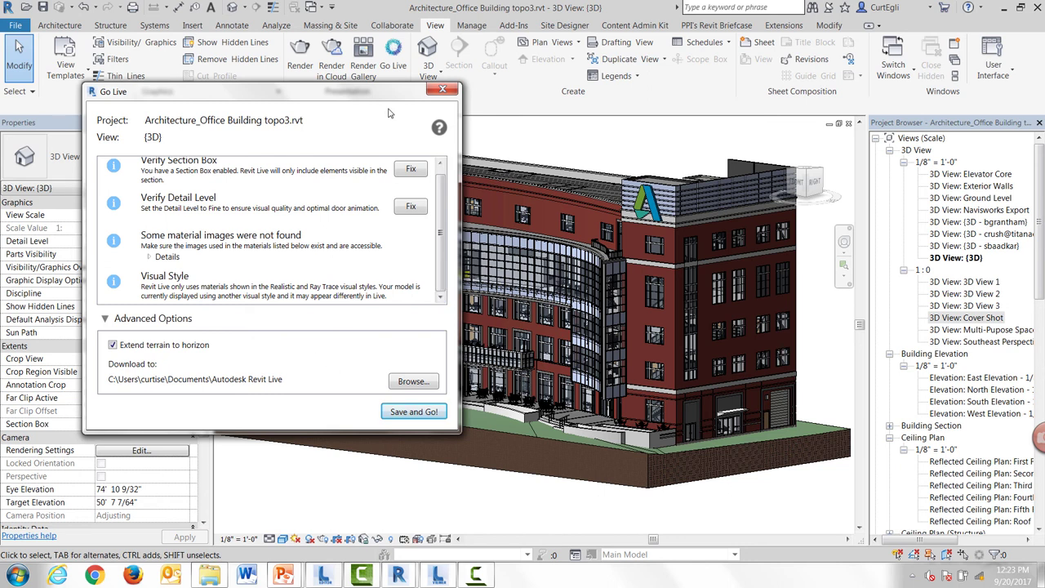
click(443, 89)
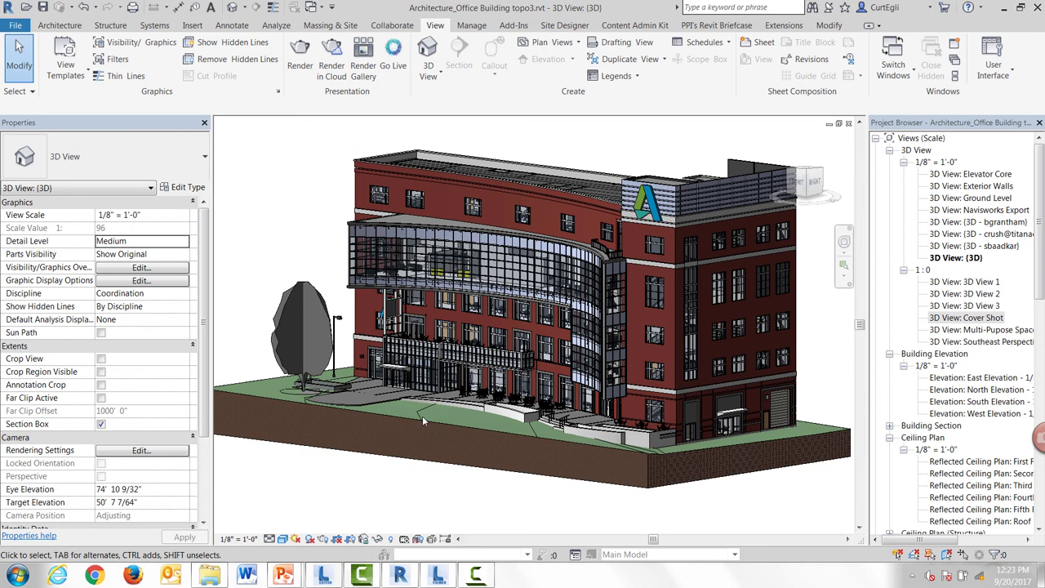
click(534, 429)
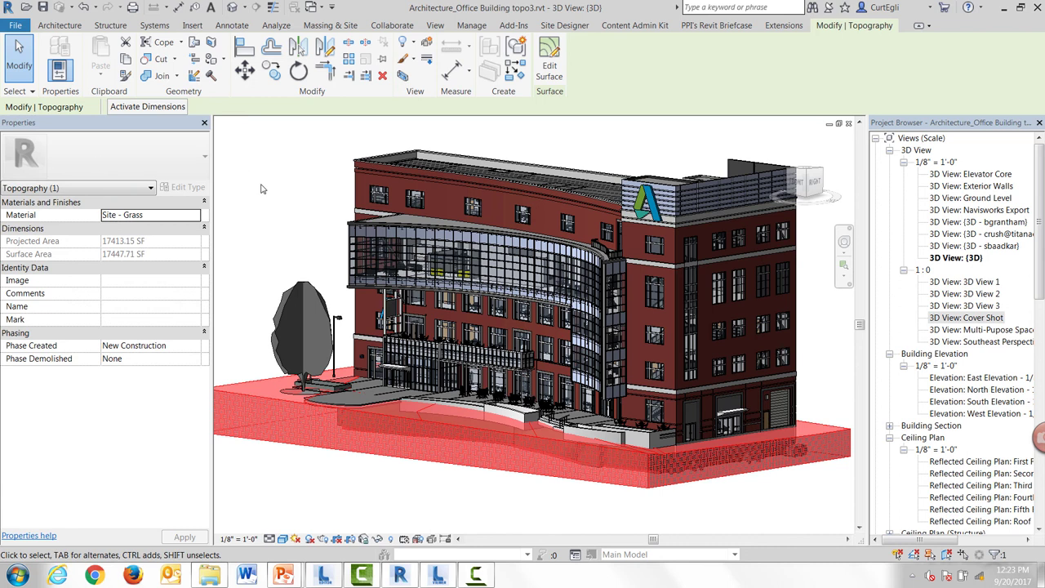
click(276, 222)
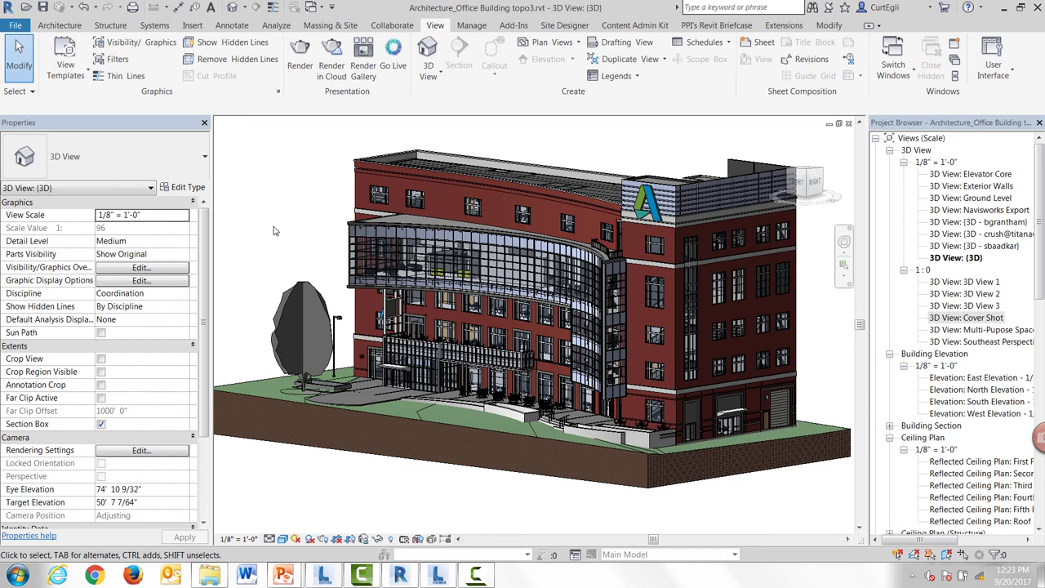
Switch to Live Editor and examine the Architecture_Office Building topo3 model's exterior from several angles, ending at the tree beside the entrance plaza.
click(324, 576)
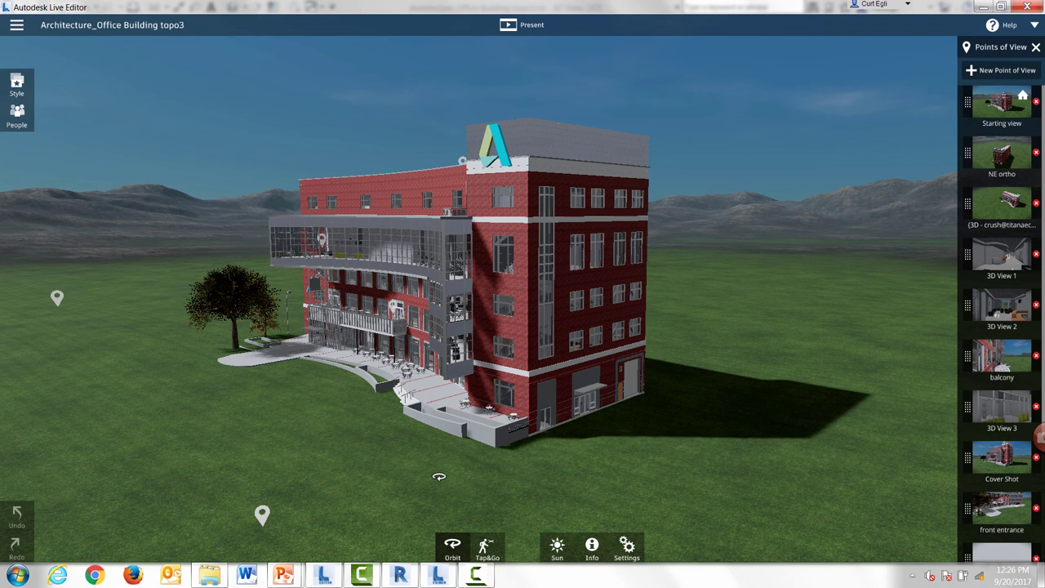
drag(438, 460, 631, 430)
scroll(631, 430, down, 2)
scroll(631, 431, up, 5)
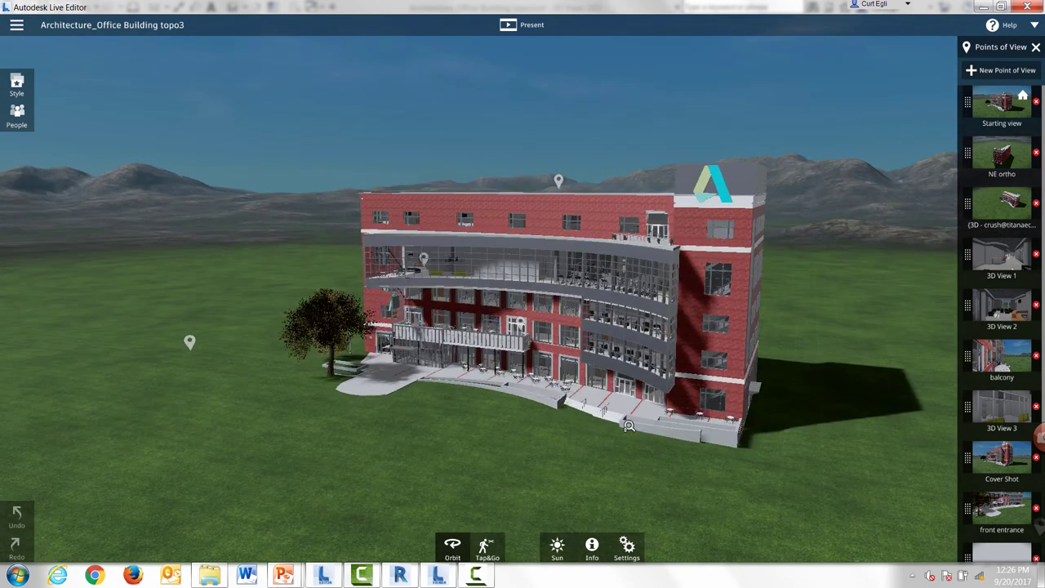
drag(663, 390, 488, 482)
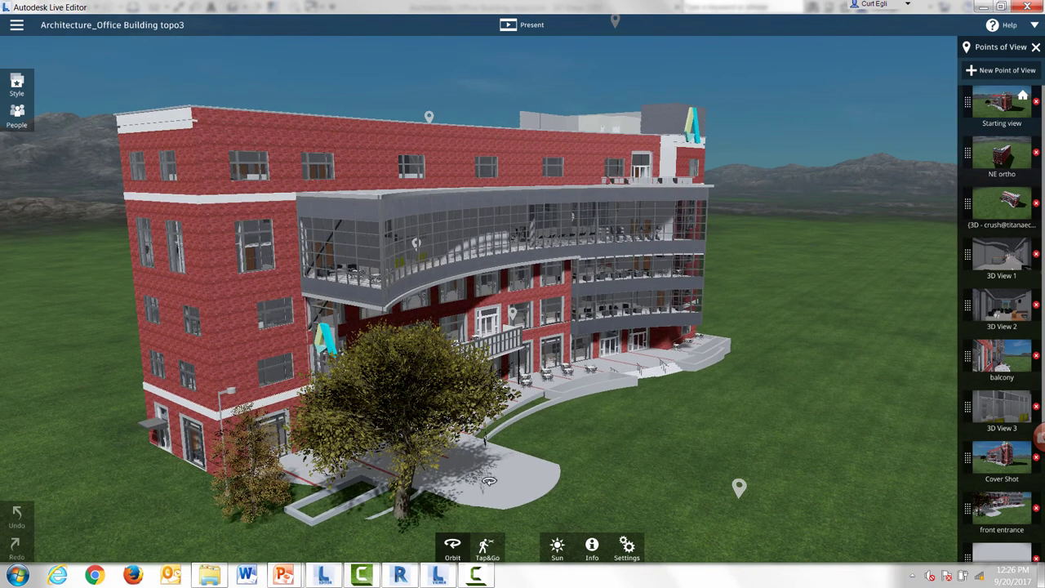
Walk along the front terrace to the entrance plaza and look up at the nearby trees and their foliage.
click(569, 441)
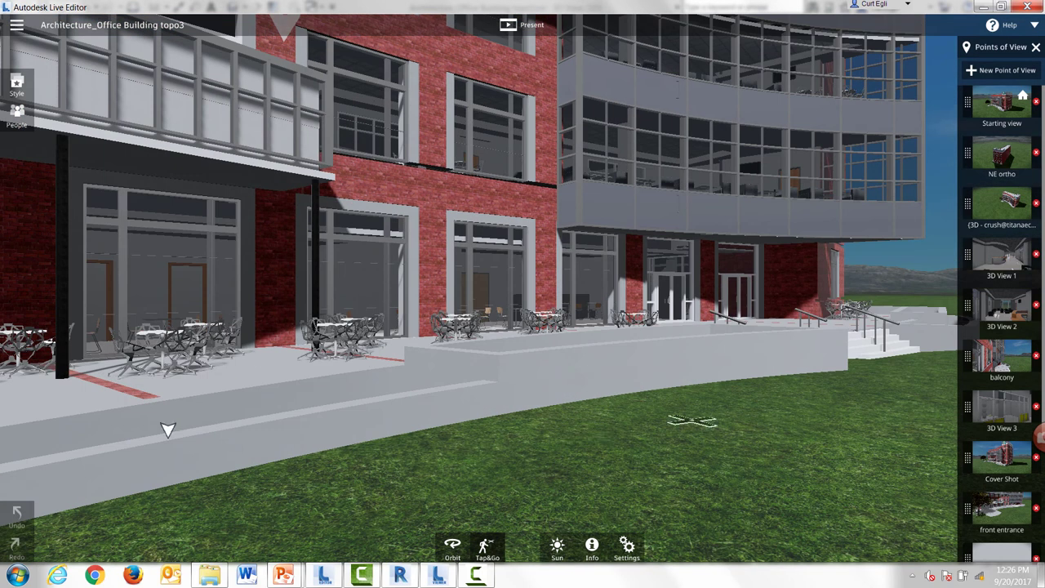
click(234, 417)
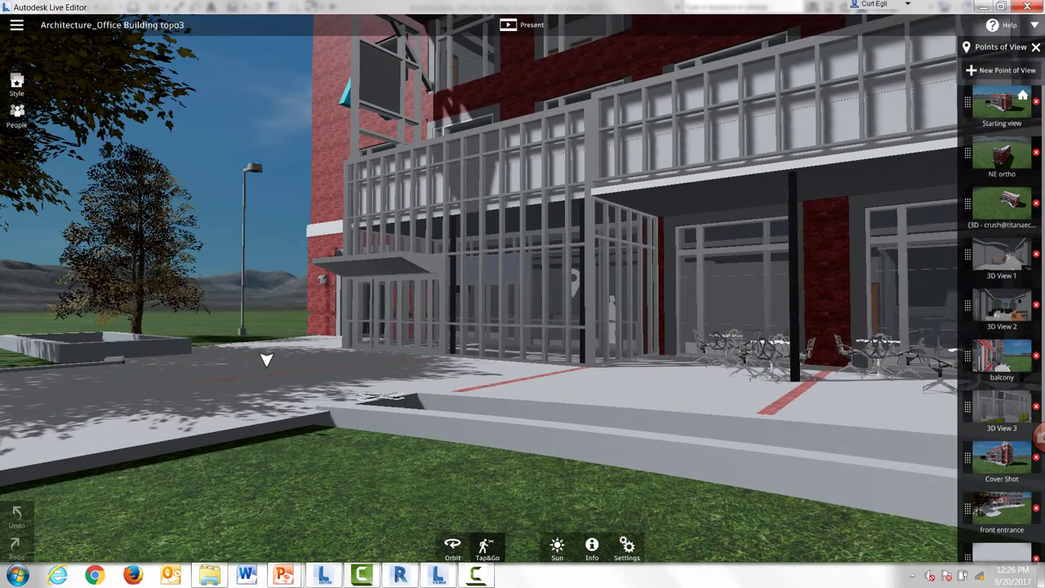
click(375, 426)
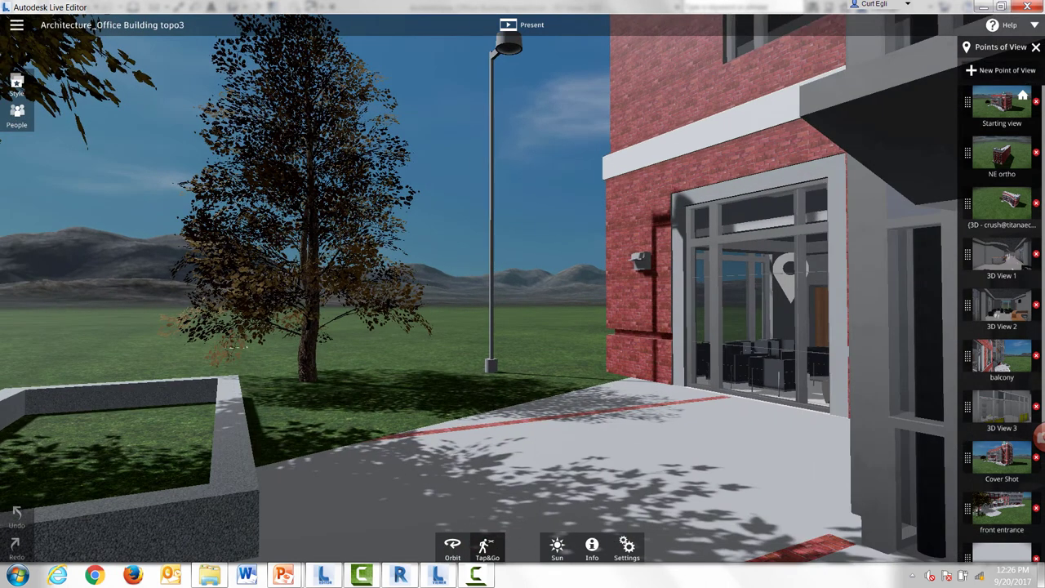
drag(237, 347, 214, 270)
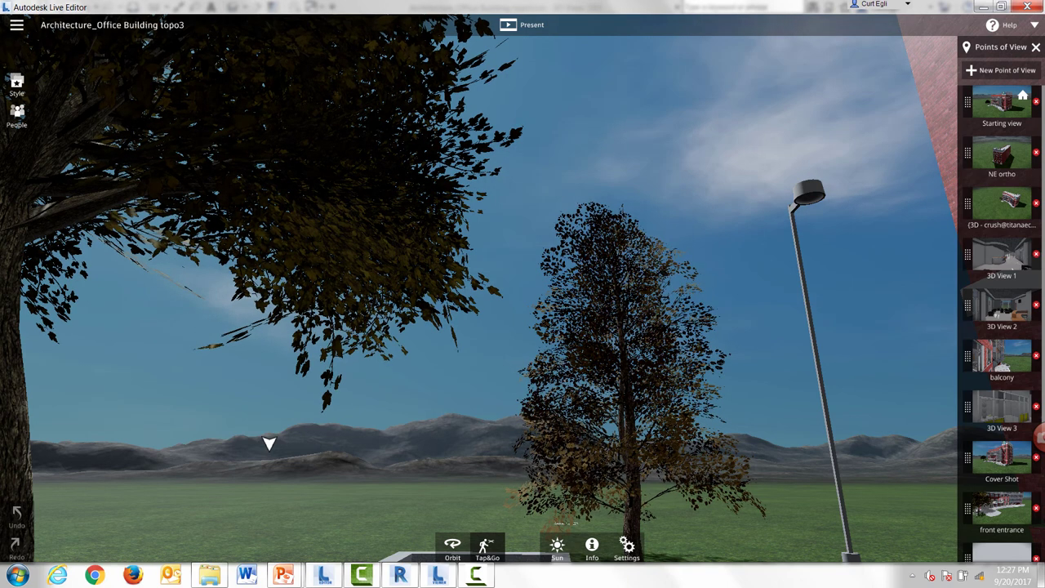
click(323, 306)
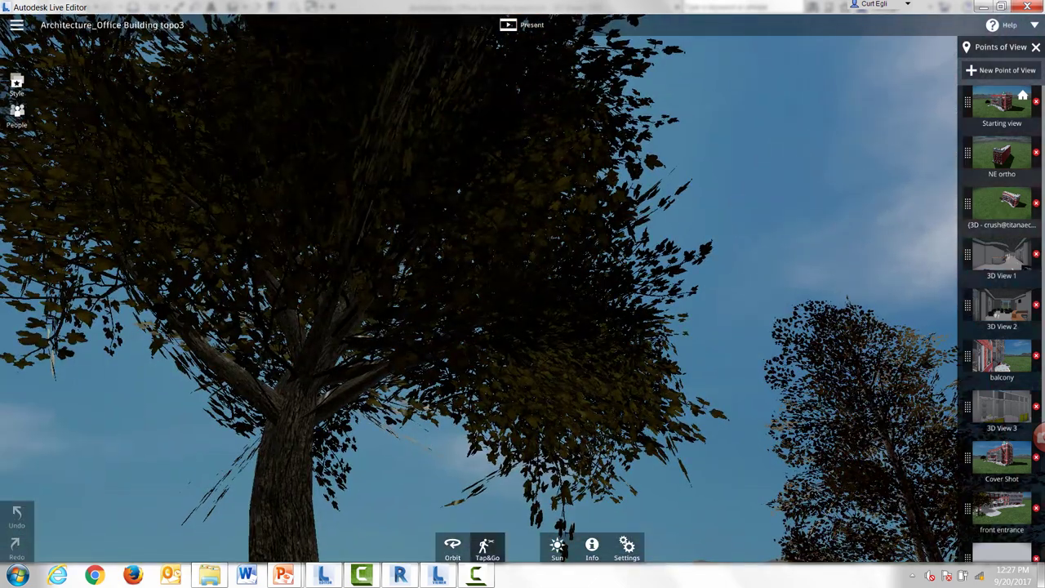
scroll(315, 298, down, 5)
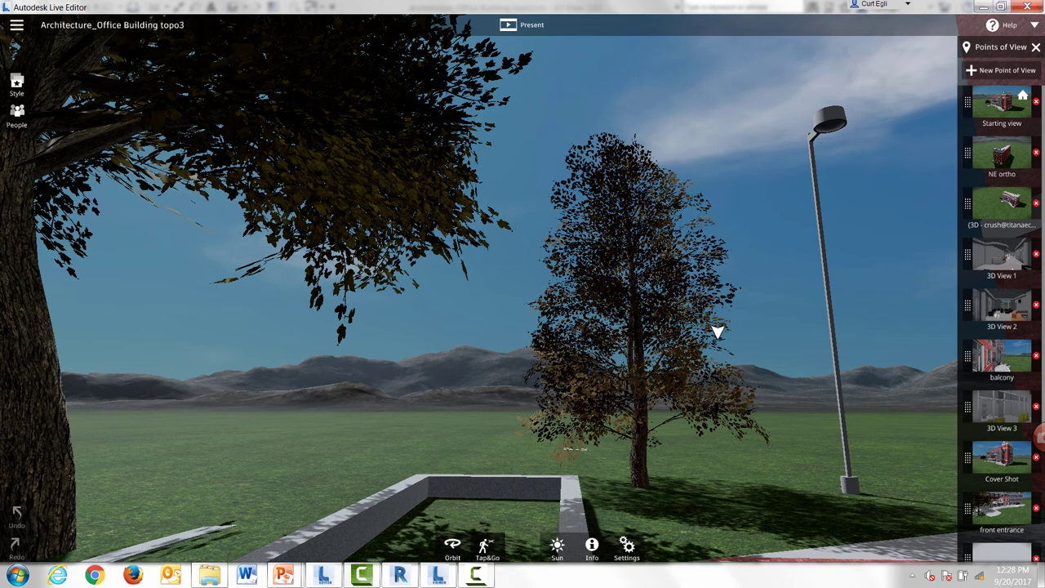
Walk through the glazed entrance beside the plaza into the lounge and cross the room to the wall with the television.
click(777, 350)
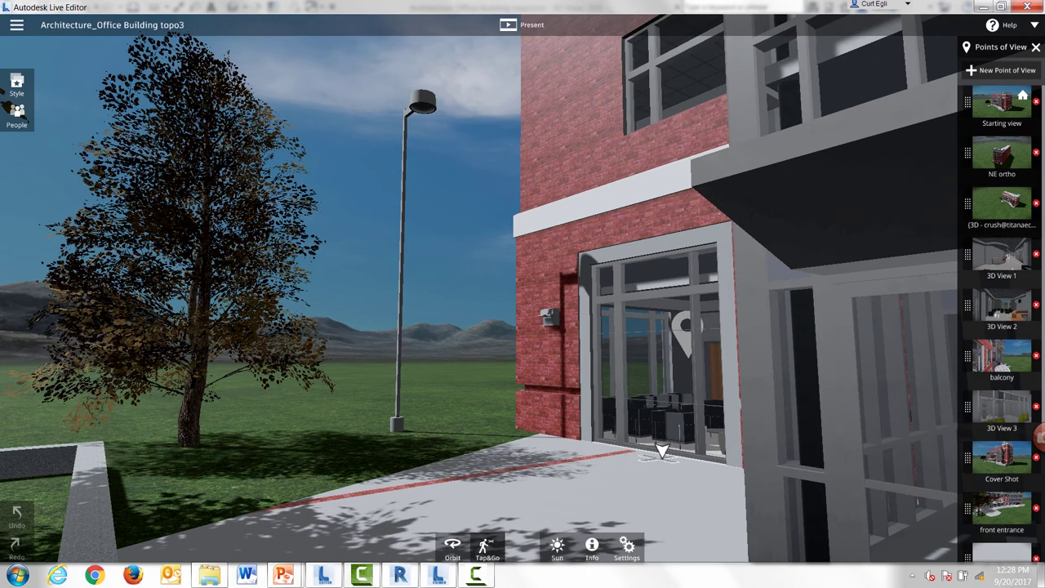
click(659, 454)
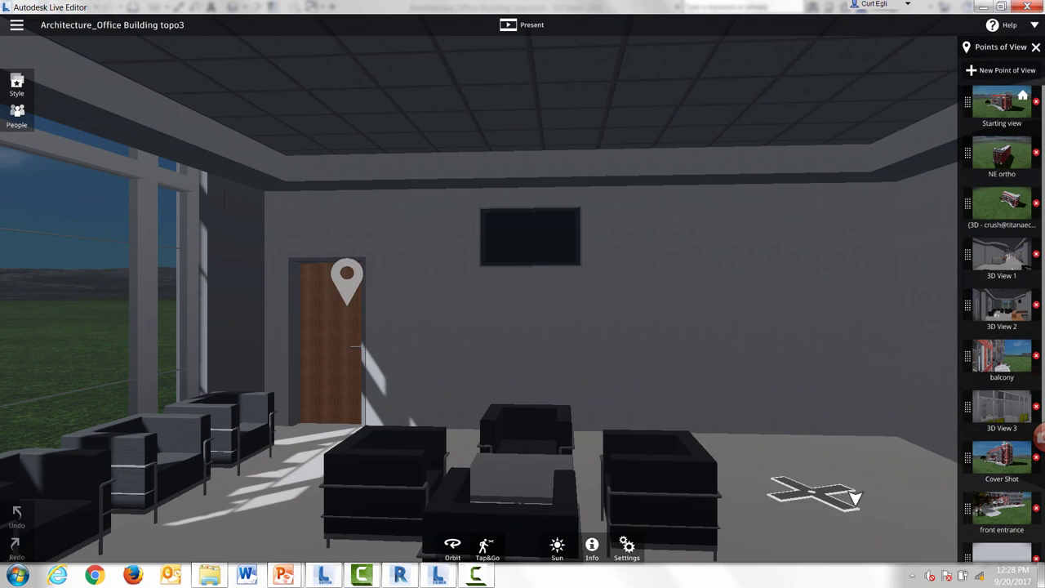
click(854, 496)
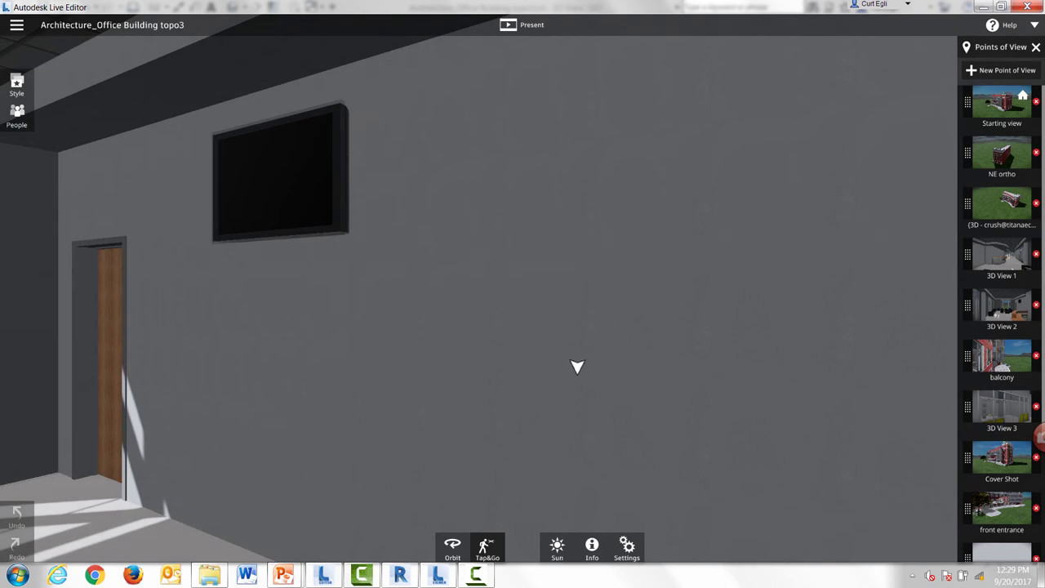
Look around the reception desk and walk past it to the row of tables along the glazed facade.
mouse_move(576, 367)
mouse_down()
mouse_move(628, 371)
mouse_move(572, 365)
mouse_up()
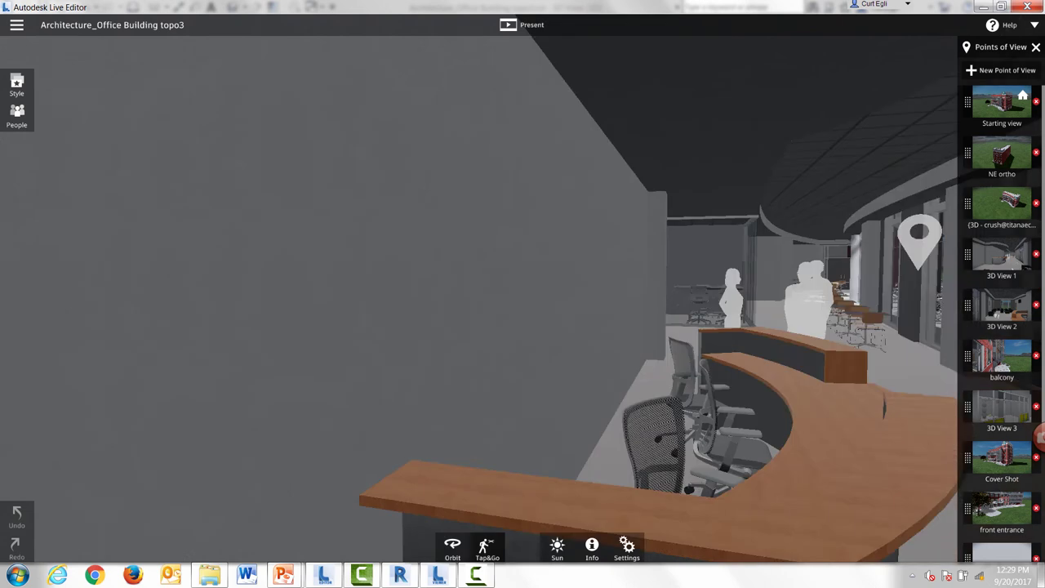
drag(117, 310, 49, 314)
drag(457, 421, 429, 427)
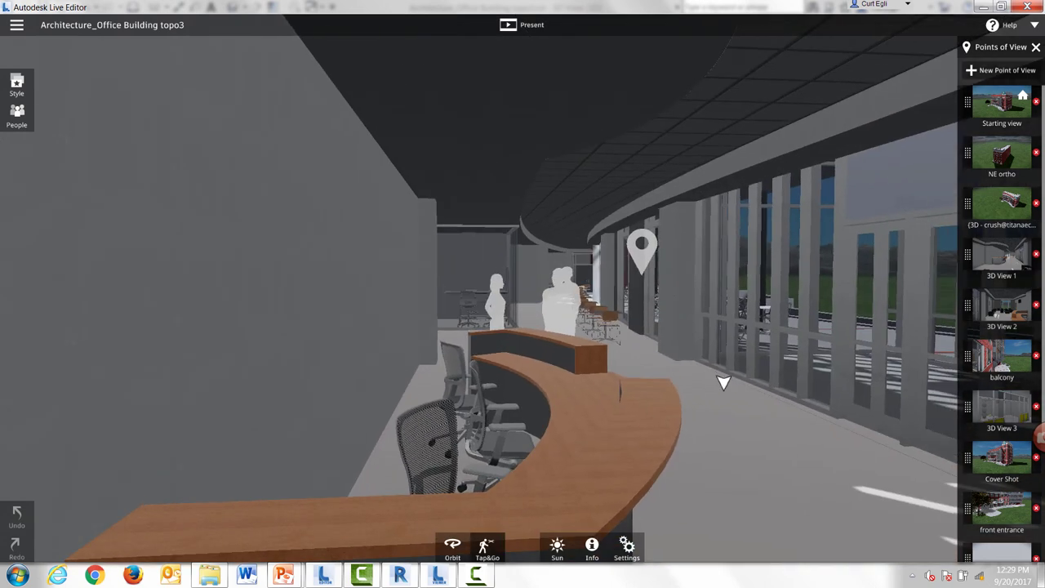
click(692, 385)
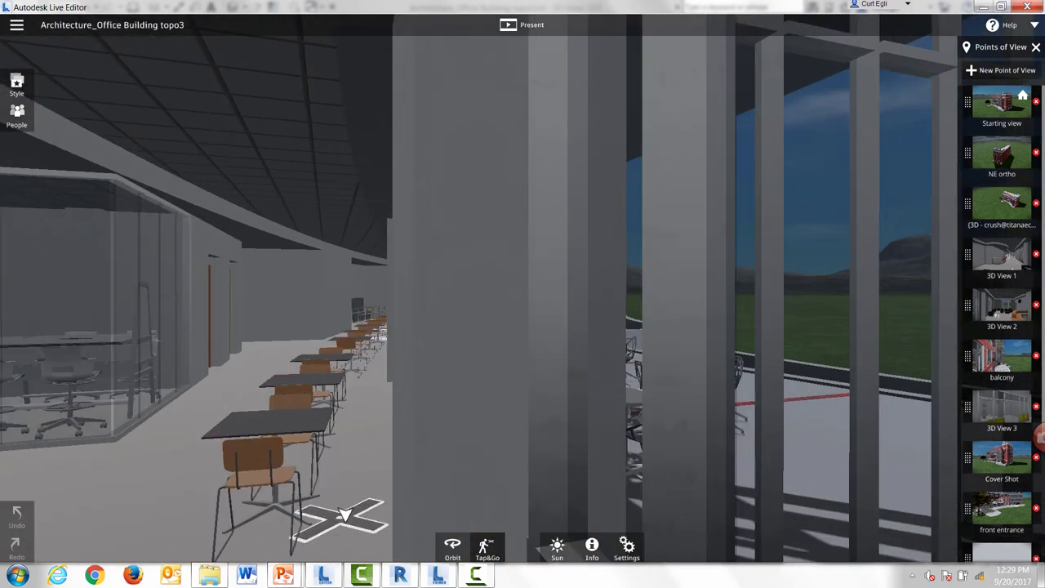
Walk up to the group of three standing people and switch the people's animation off and back on.
key(Left)
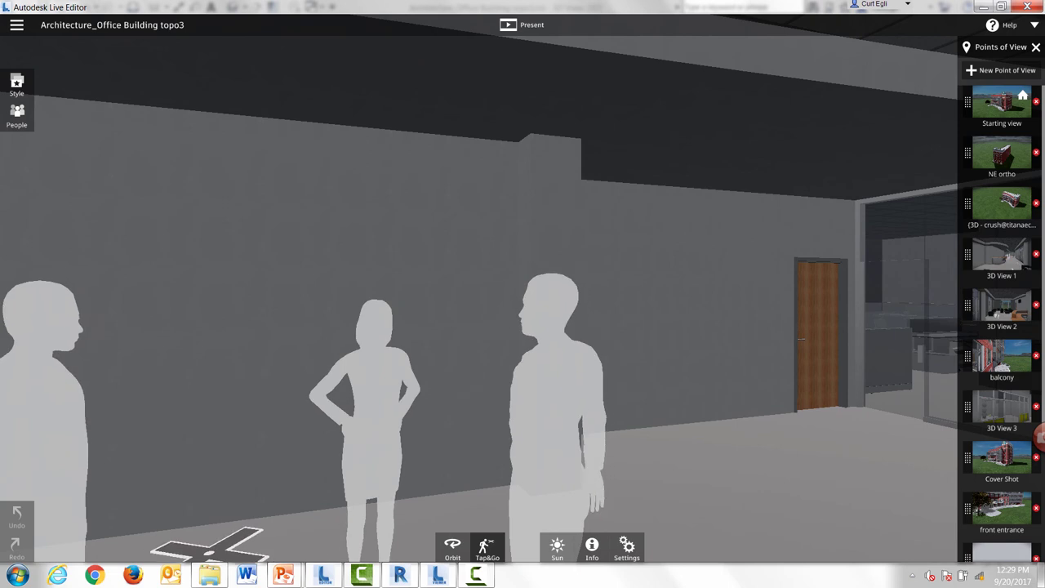
click(208, 543)
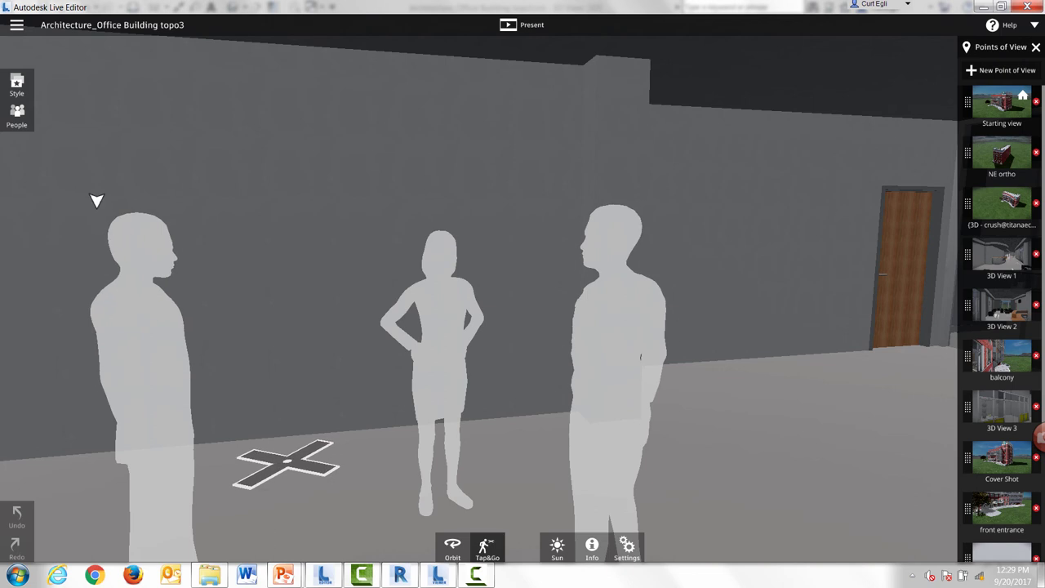
click(17, 114)
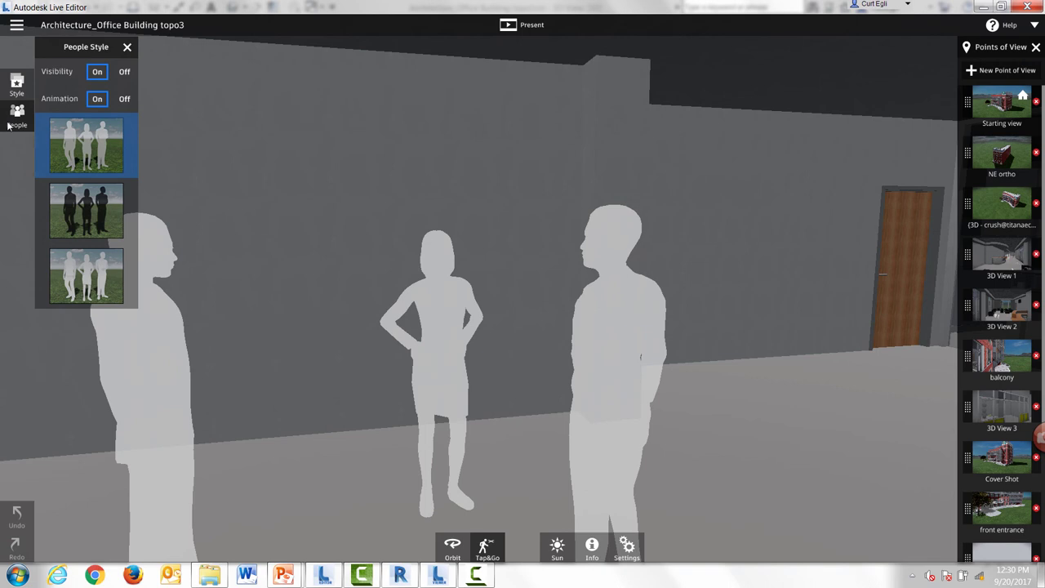
click(124, 99)
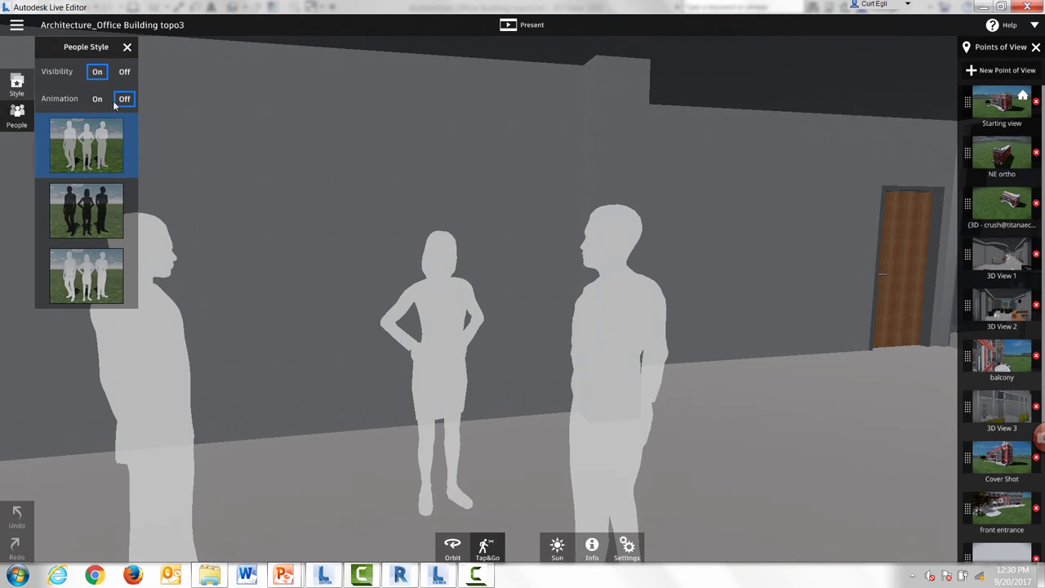
click(99, 101)
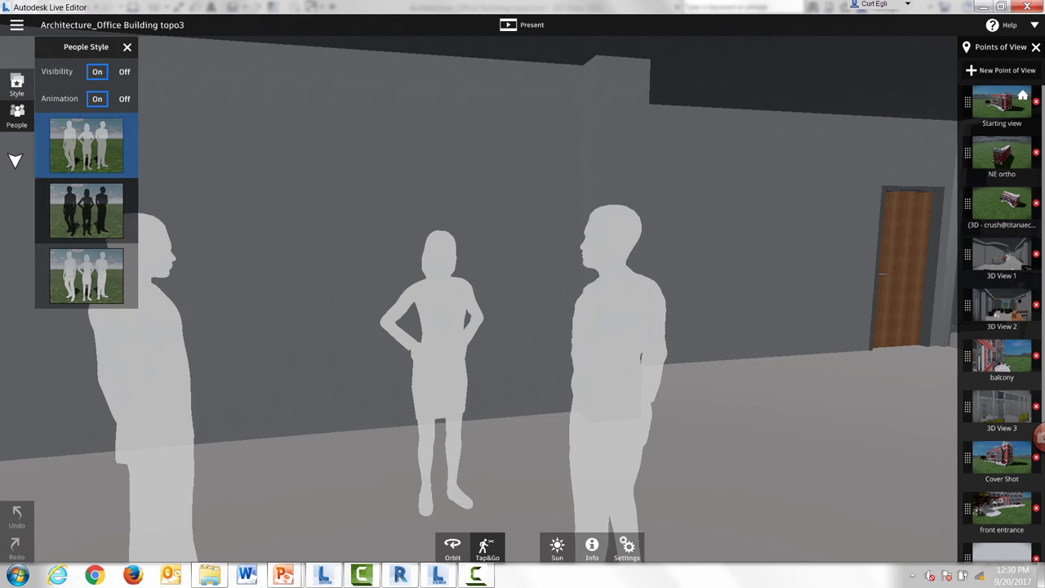
Try the black and shaded white people styles, restore the flat white style, and switch the people's visibility off and back on.
click(72, 217)
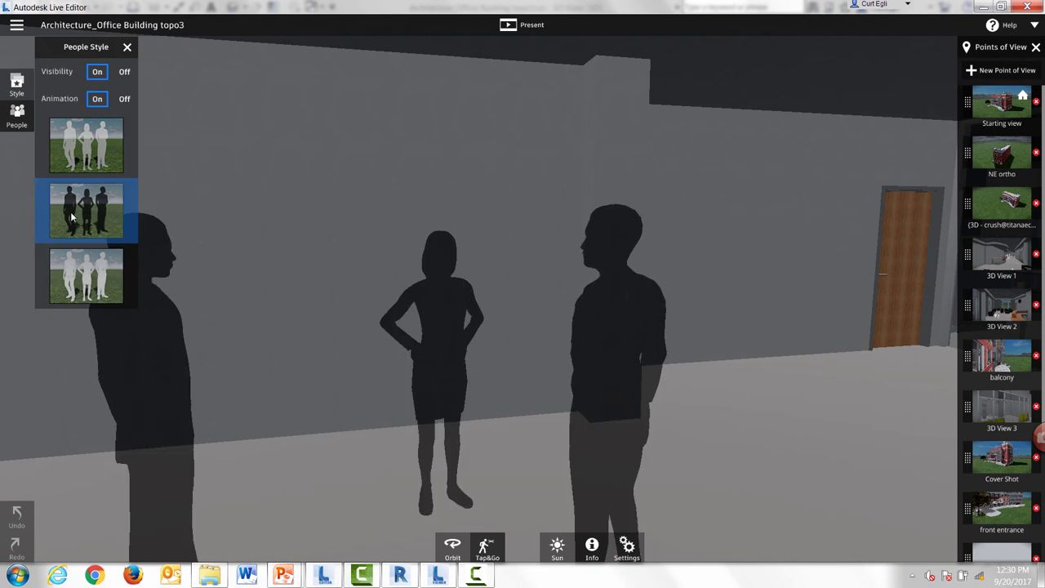
click(83, 268)
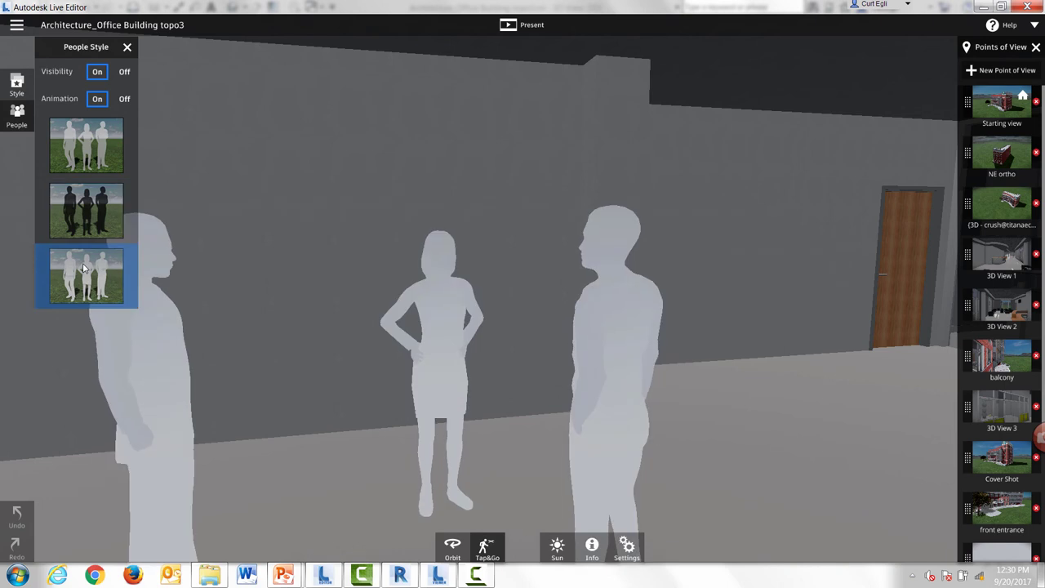
click(85, 166)
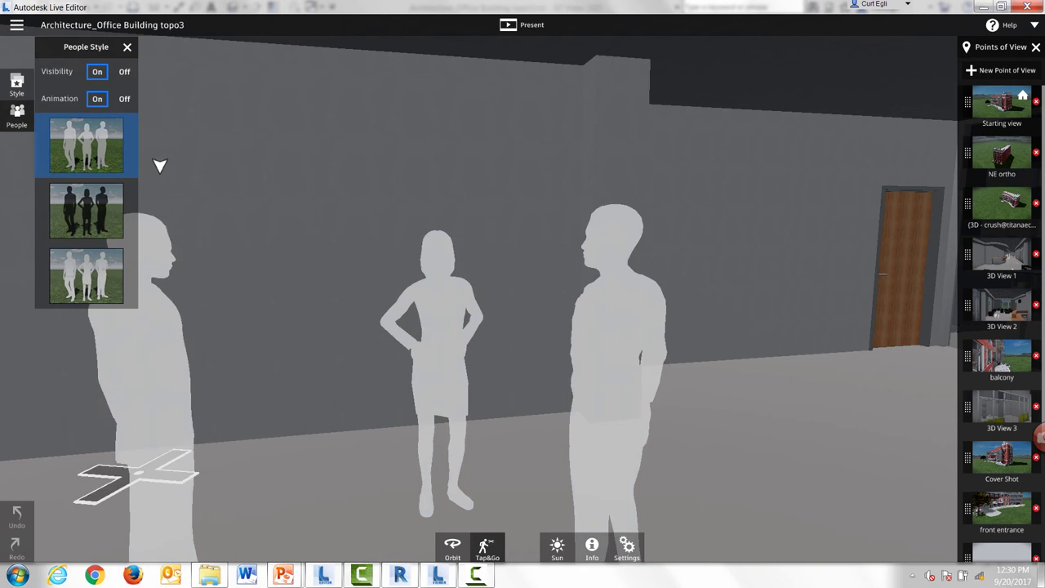
click(125, 71)
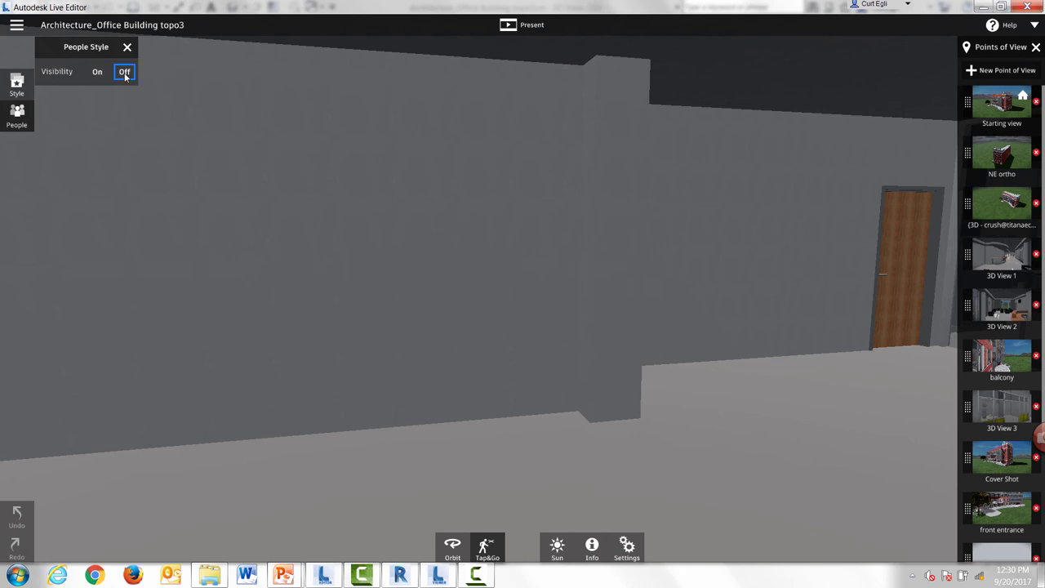
click(98, 72)
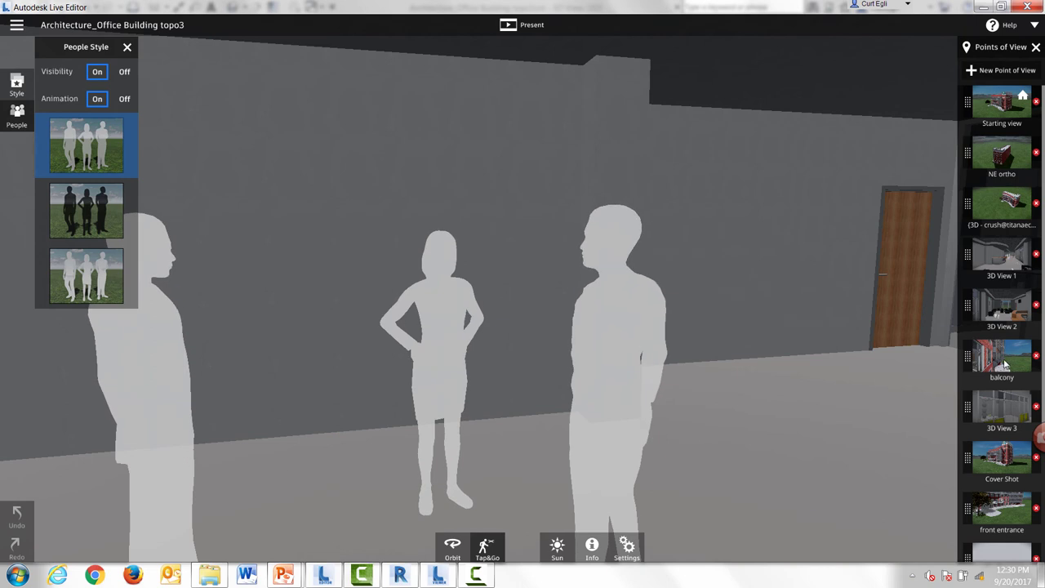
Go to the Starting view and apply the scene style with an all-white building in coloured surroundings.
click(1004, 99)
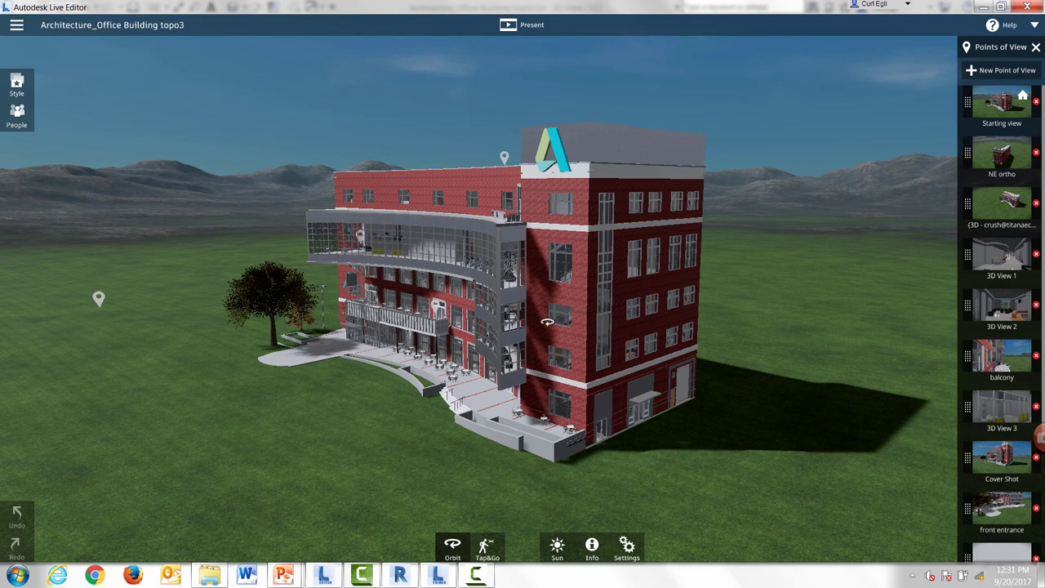
drag(603, 320, 546, 314)
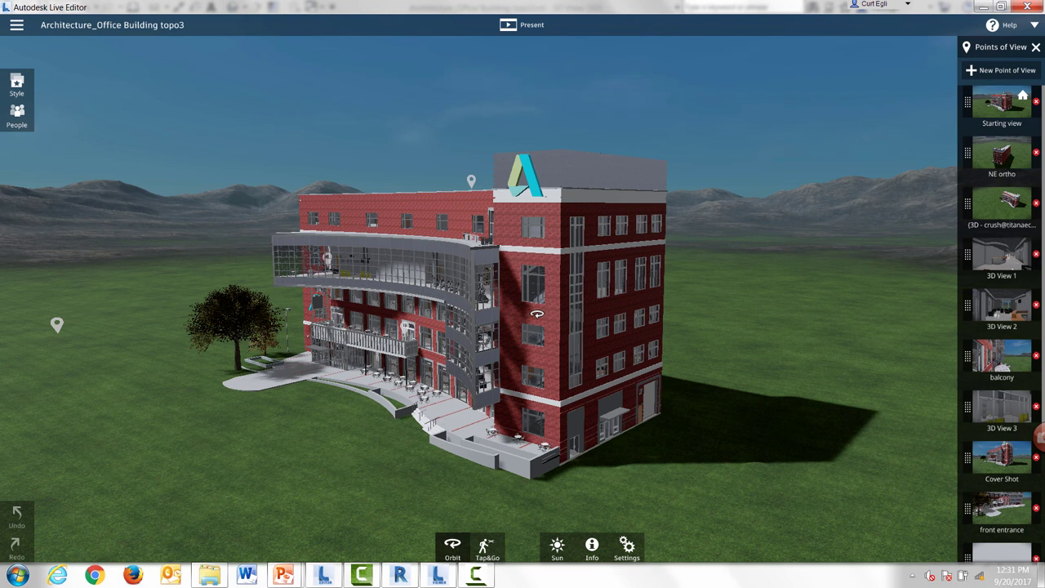
click(17, 84)
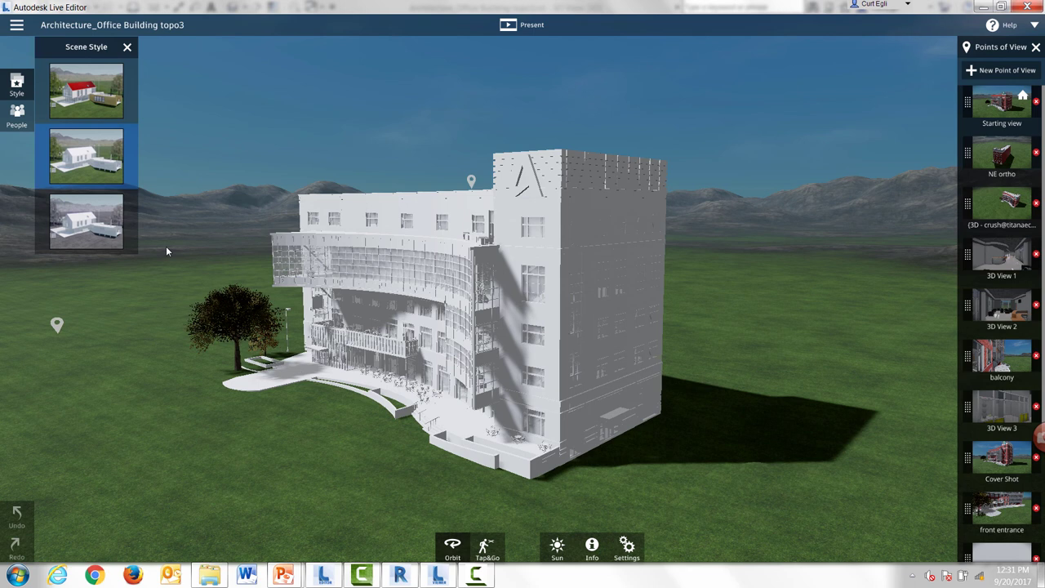
drag(400, 317, 298, 342)
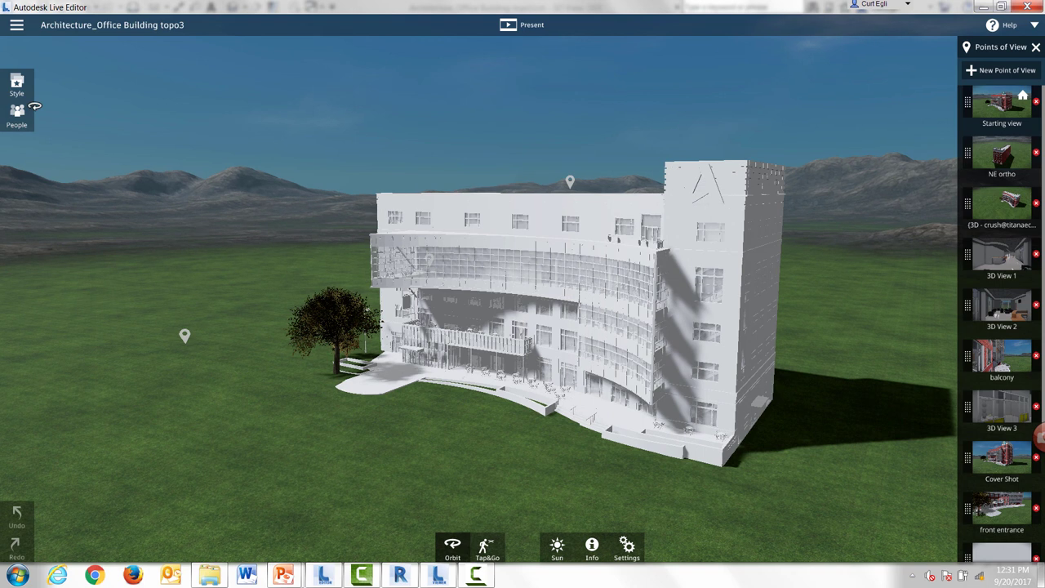
click(18, 85)
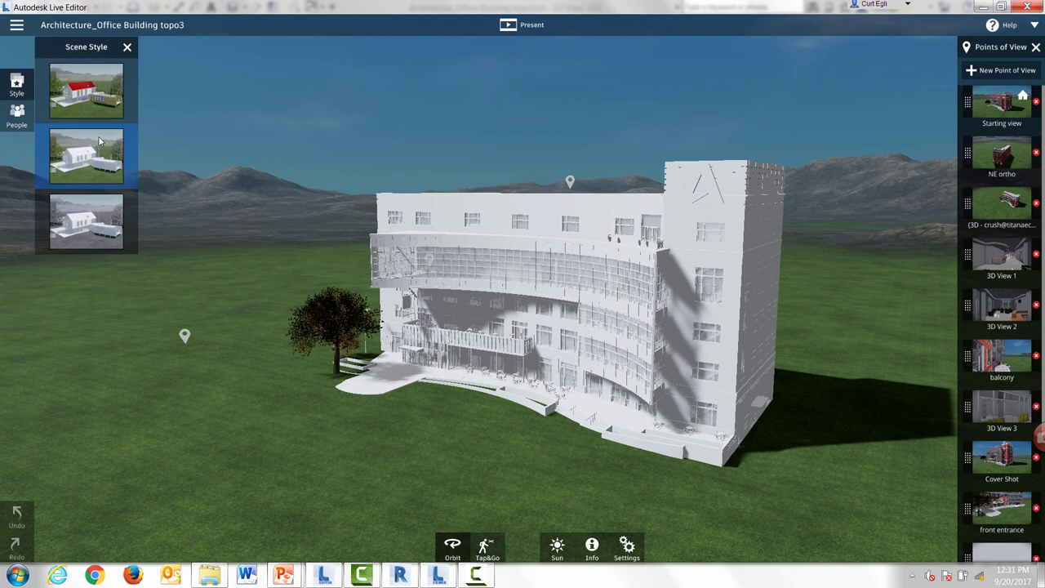
Try the scene style with a white building in grey surroundings, inspect the building, and restore the full-colour style.
click(88, 234)
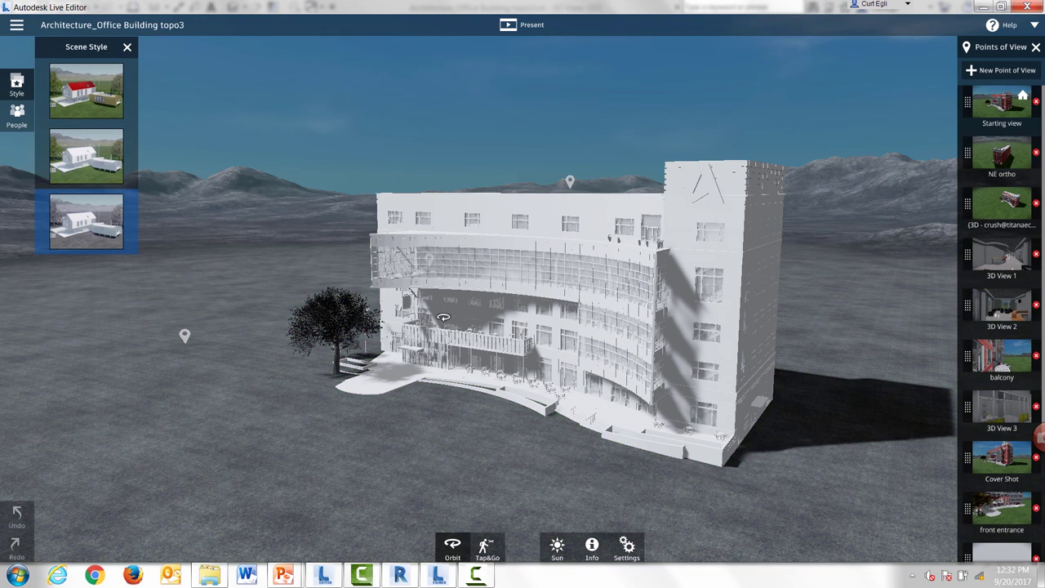
drag(443, 318, 428, 301)
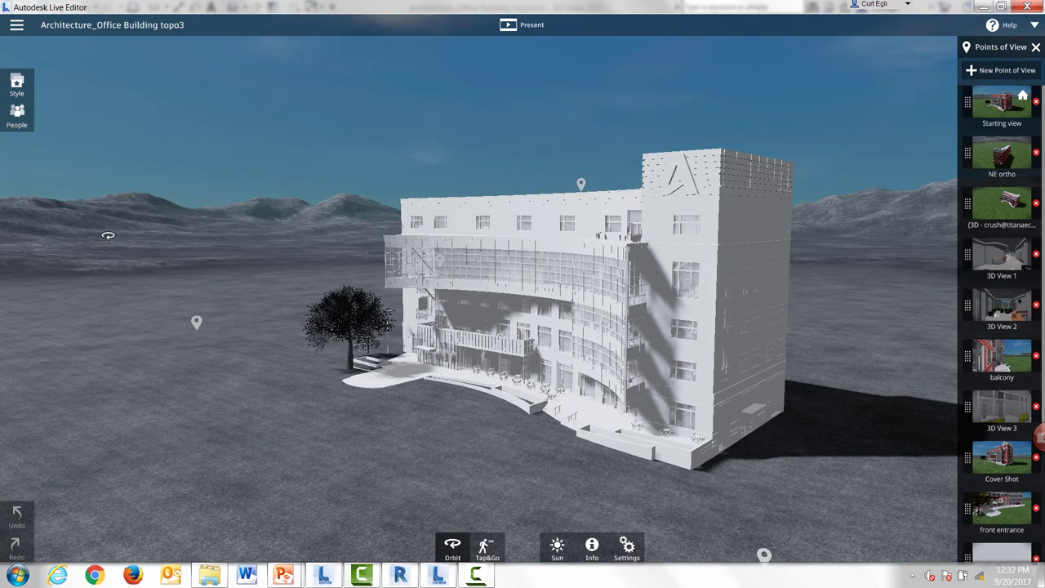
click(17, 84)
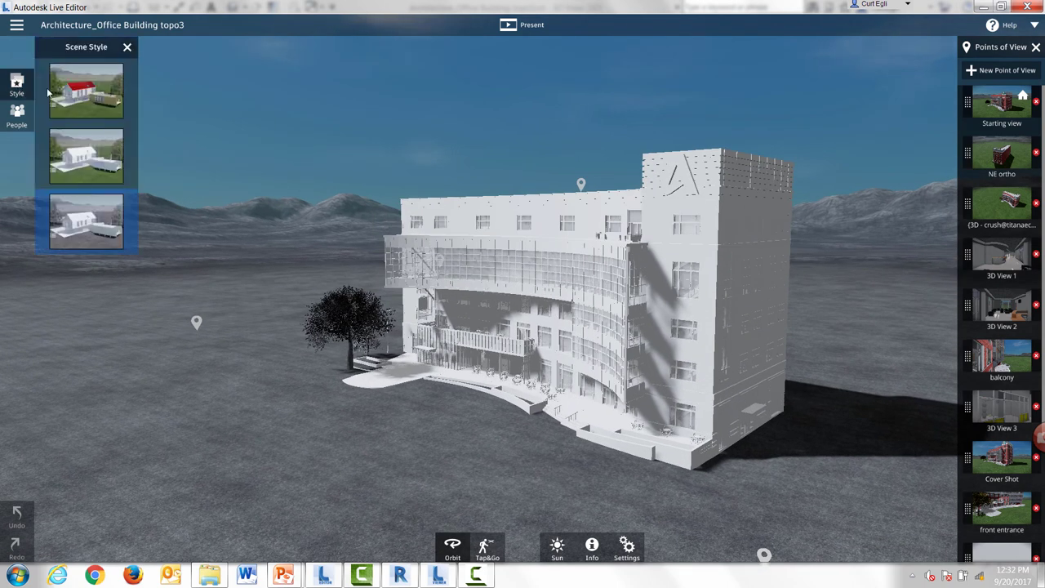
click(90, 100)
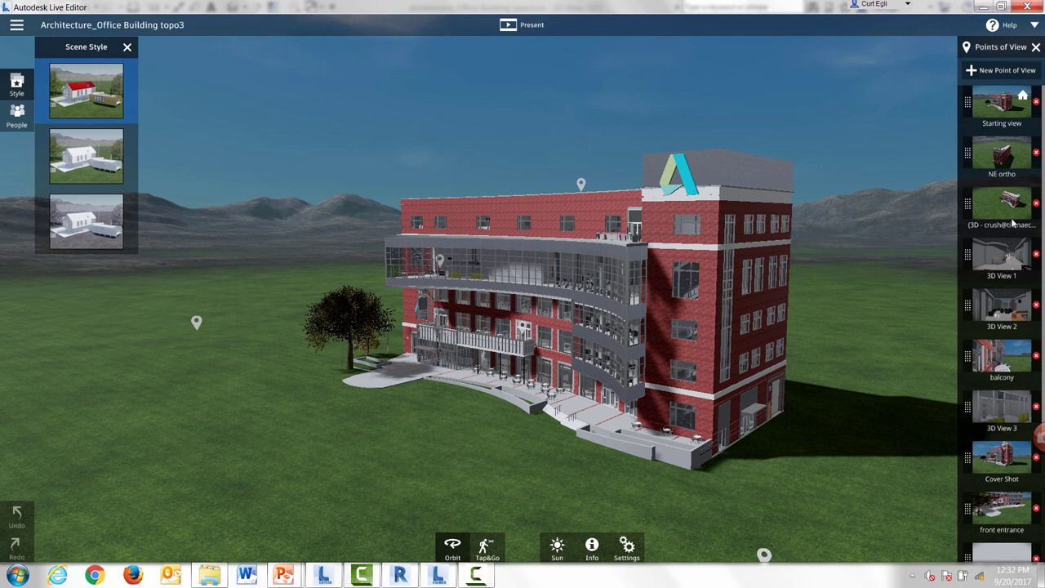
View the building from the saved NE ortho, default 3D and balcony points of view, and from a viewpoint marker in the scene.
click(1006, 164)
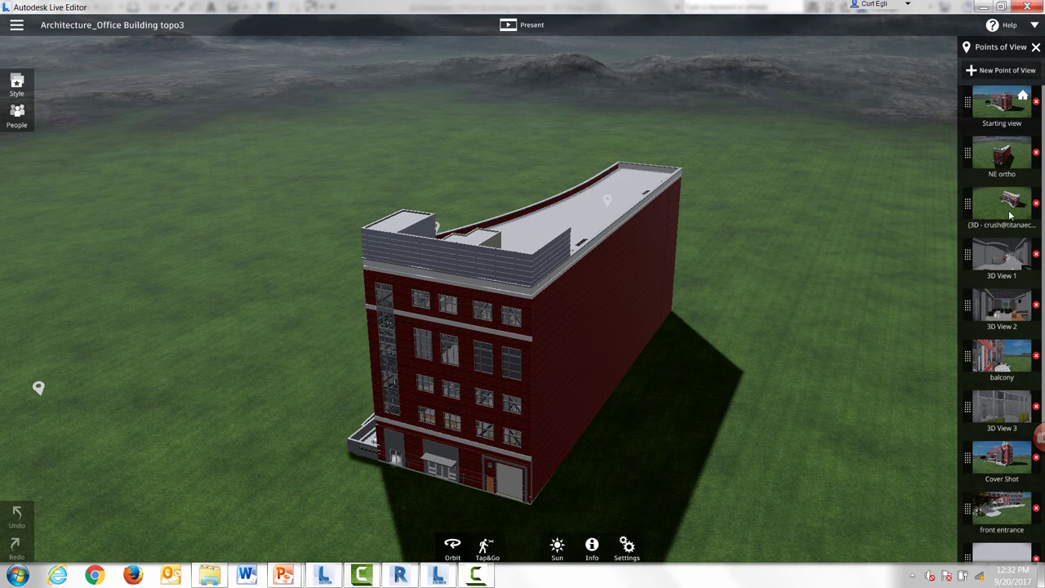
click(1010, 214)
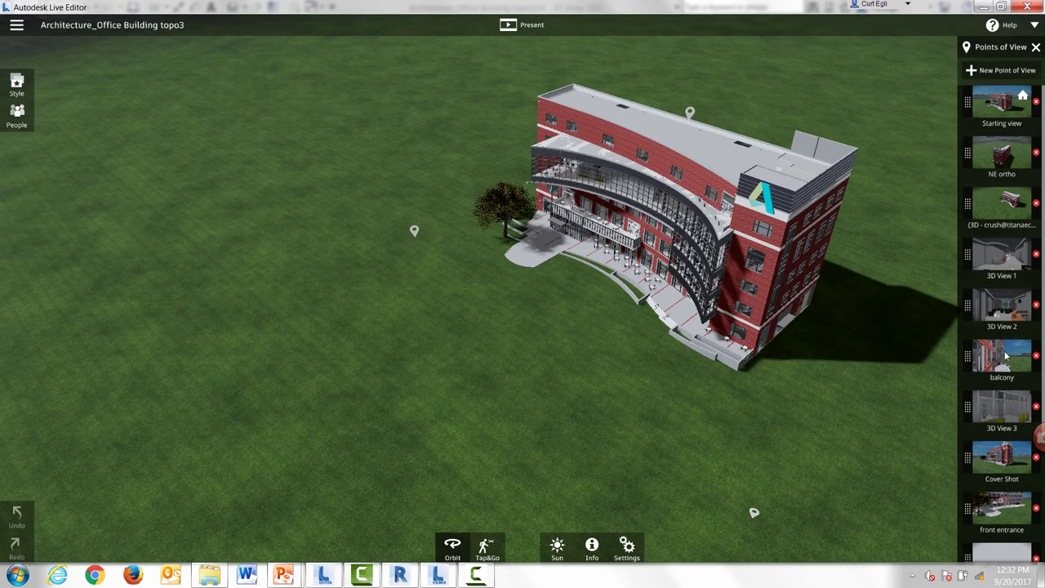
click(1004, 357)
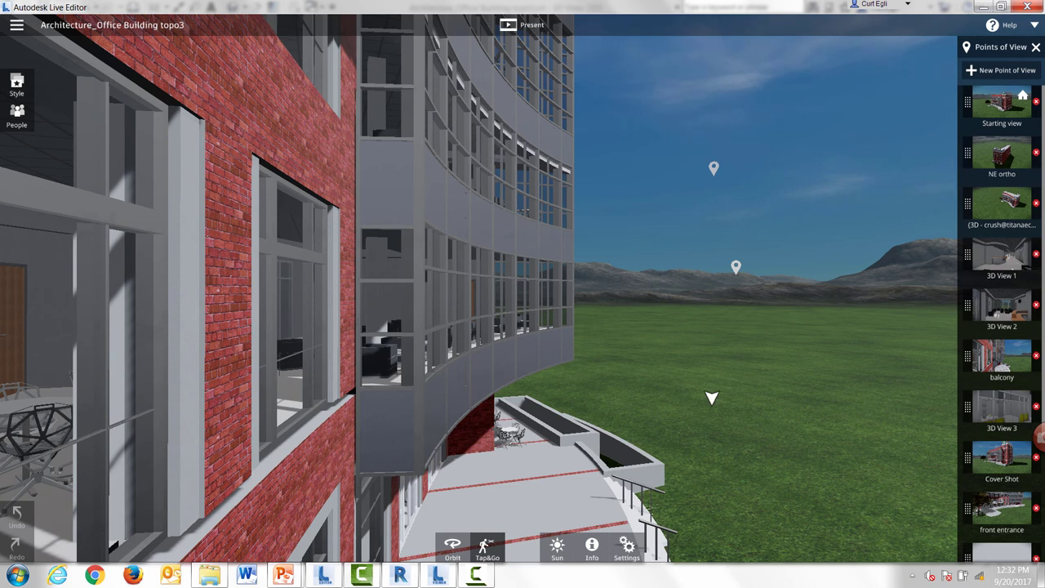
click(737, 268)
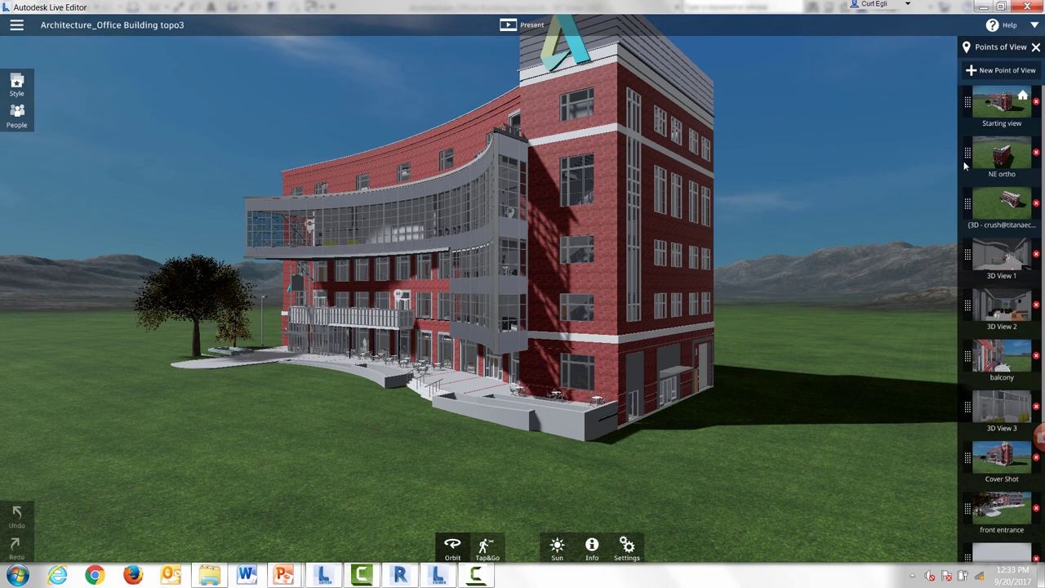
Frame the curved glazed front facade at close range and save it as a new point of view.
drag(514, 384, 702, 350)
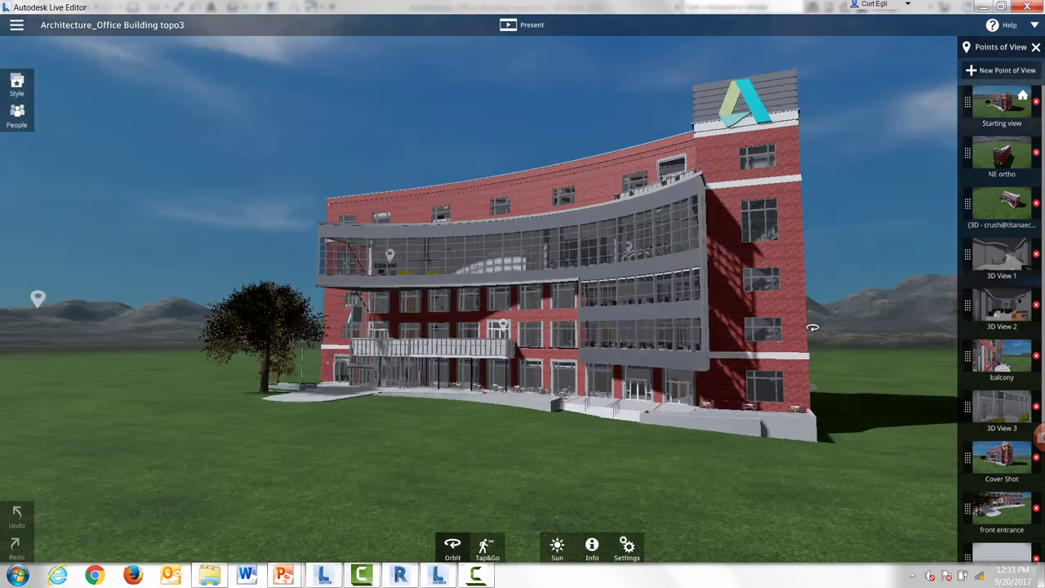
scroll(564, 389, up, 5)
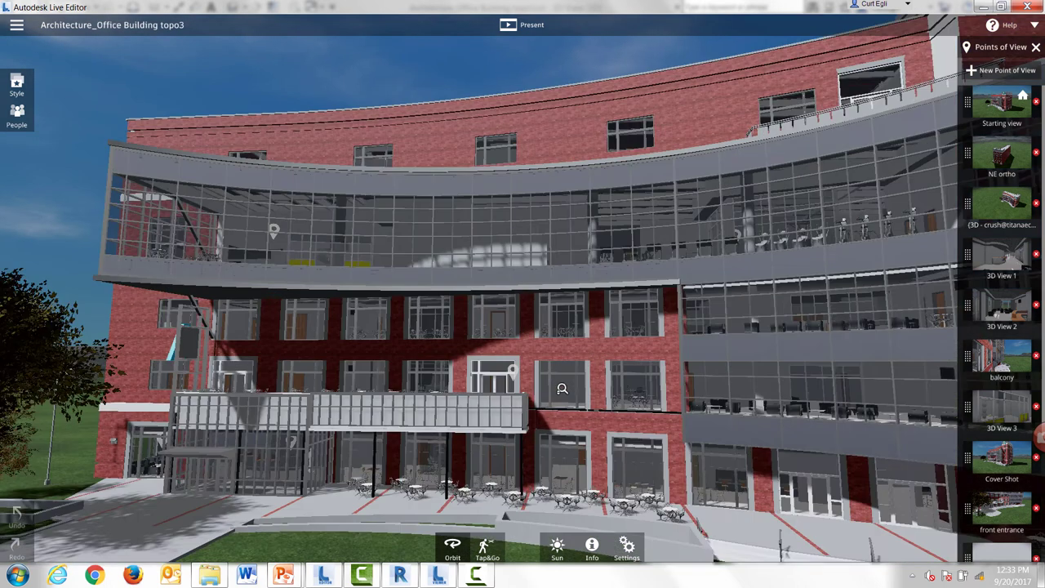
click(1004, 71)
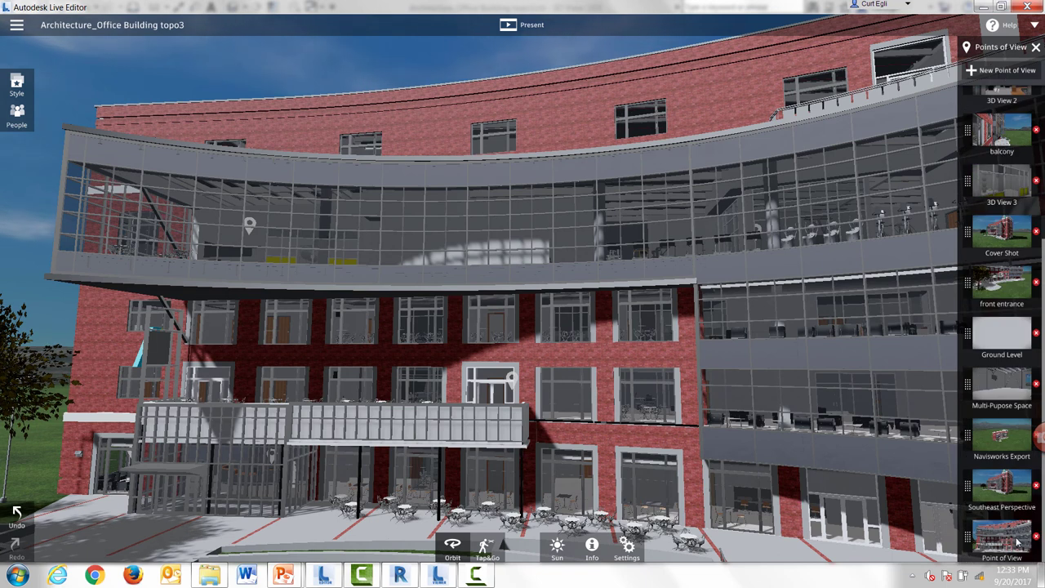
Delete the Ground Level point of view and place Cover Shot directly above 3D View 2 in the list of views.
click(998, 329)
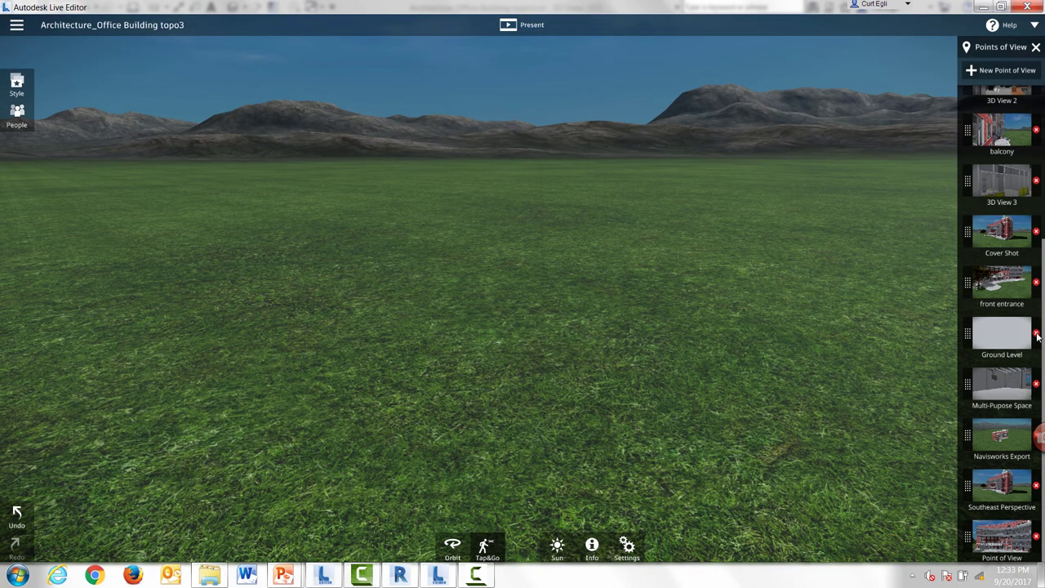
click(1035, 332)
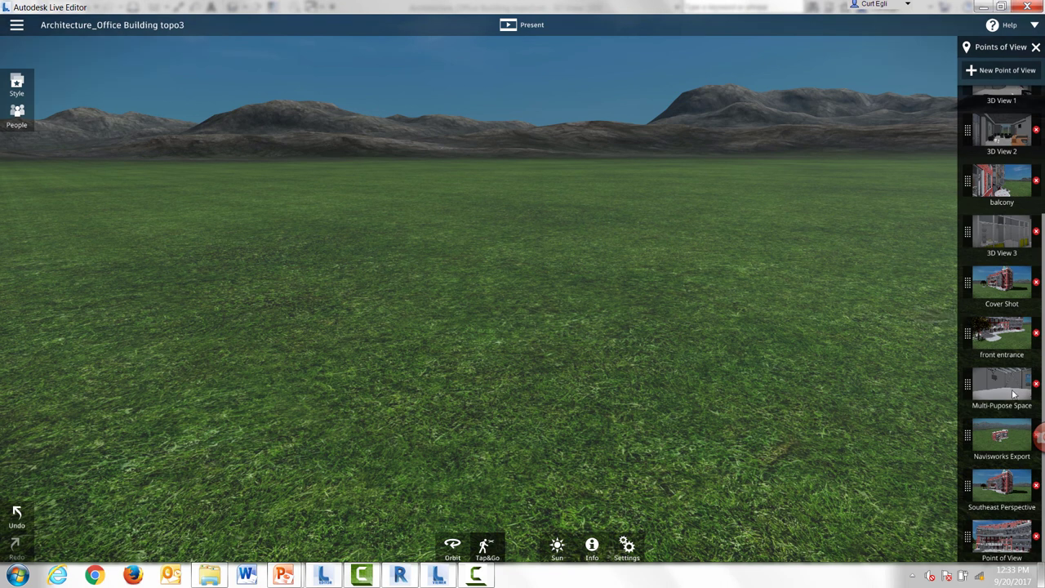
drag(1009, 258, 1009, 135)
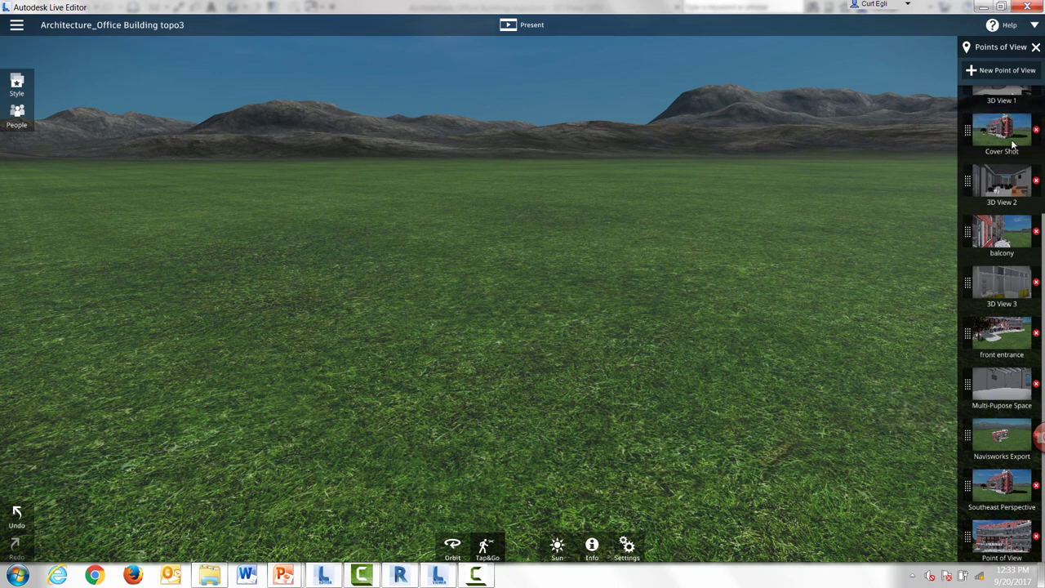
click(1001, 159)
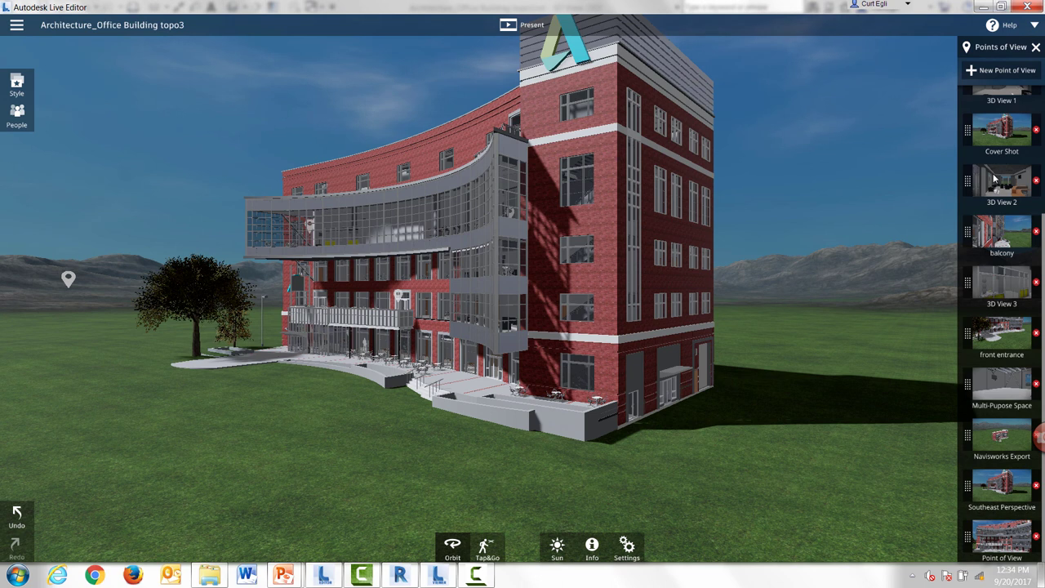
drag(584, 331, 578, 354)
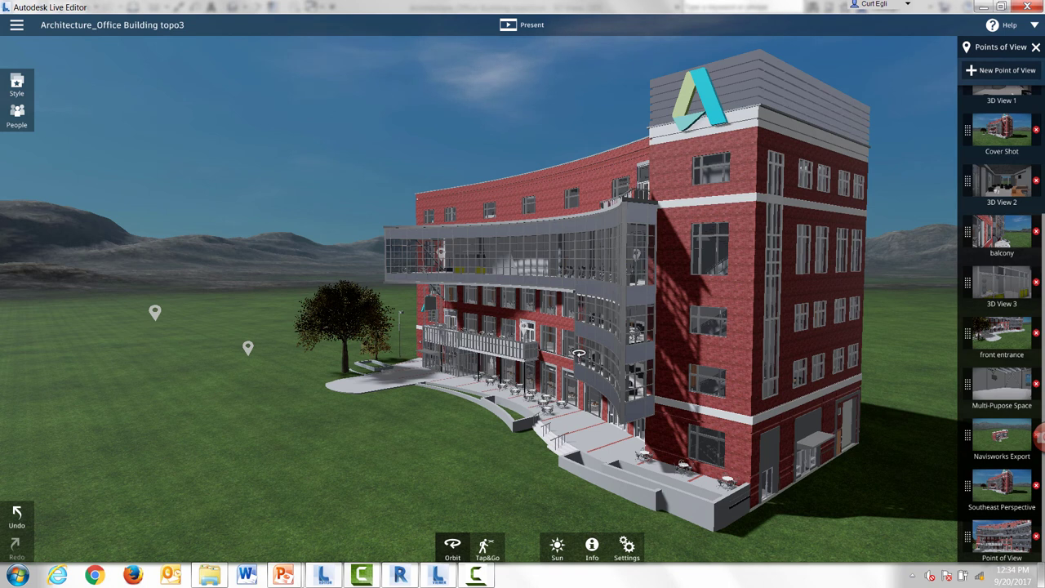
Switch to Revit, review the project's linked Revit models in Manage Links, and return to Live Editor.
click(400, 576)
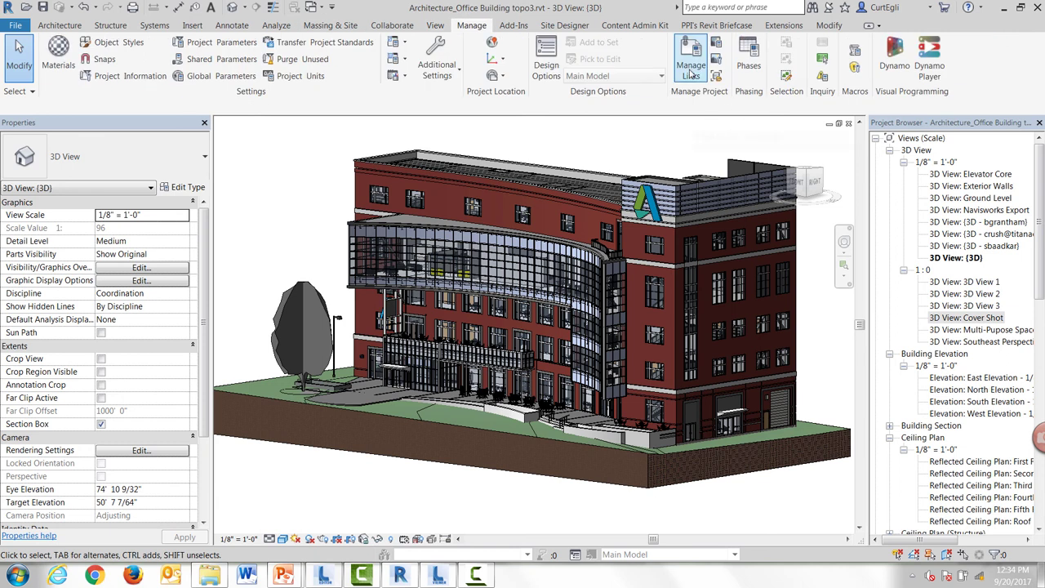
click(690, 69)
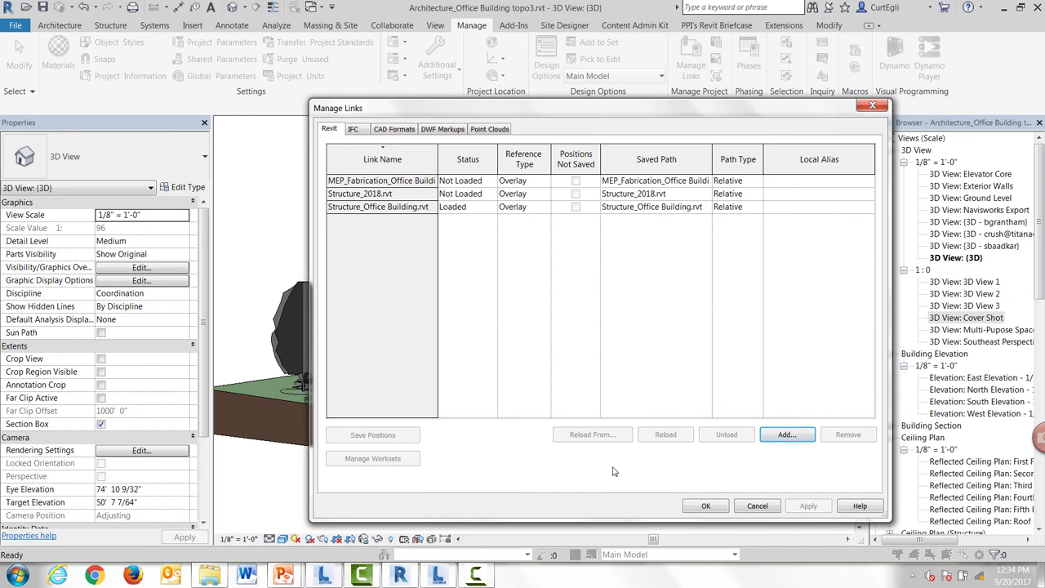
click(759, 510)
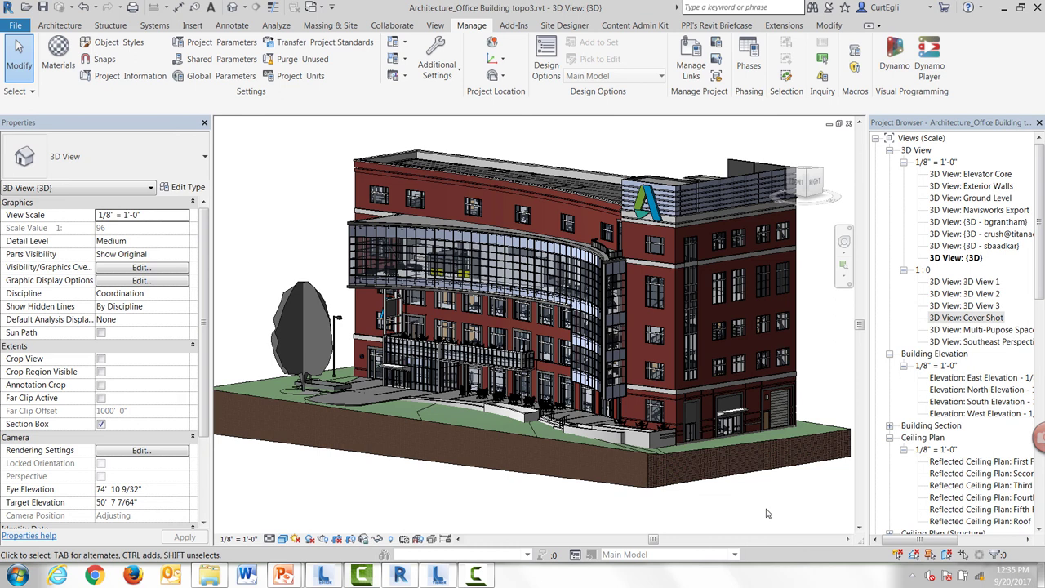
click(325, 577)
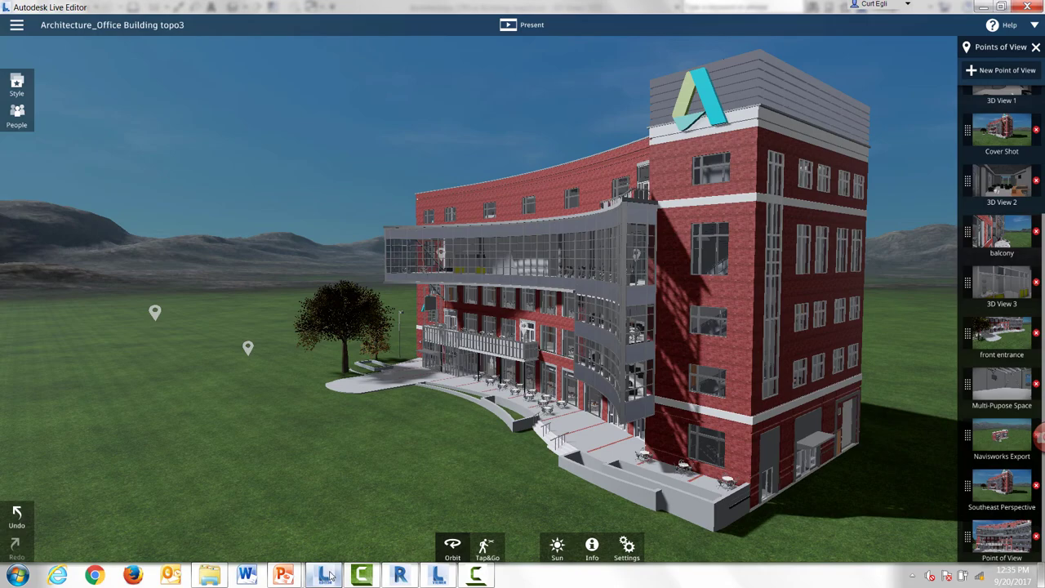
Examine the building's curved front facade and its far end behind the tree from several angles.
drag(587, 449, 844, 441)
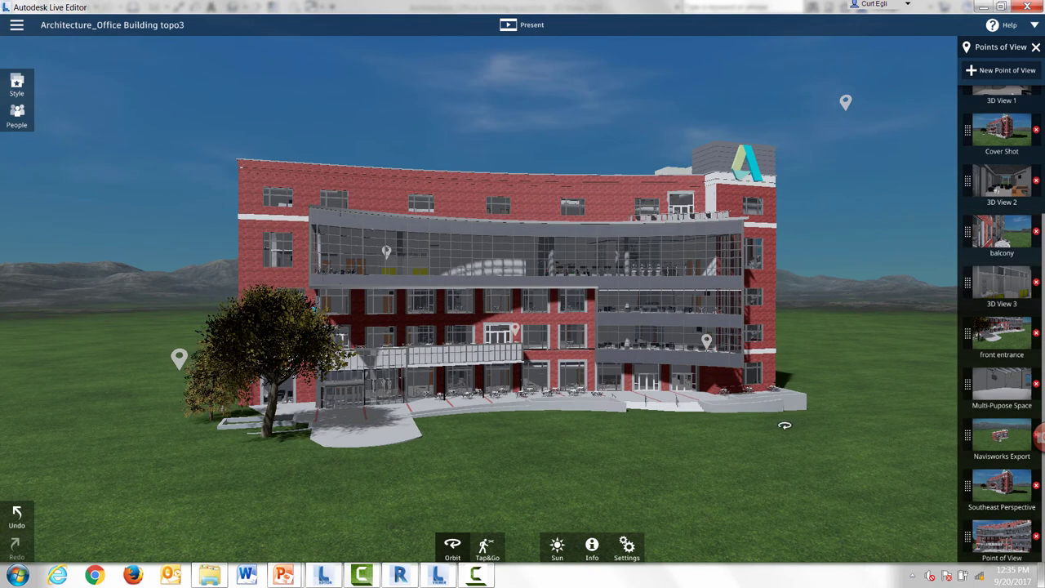
drag(786, 426, 774, 463)
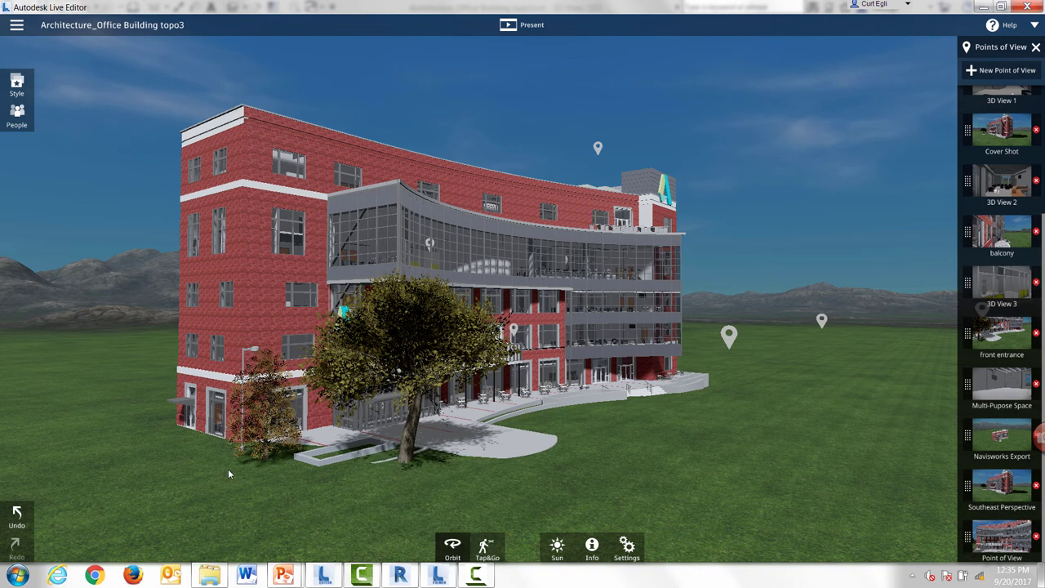
double_click(219, 448)
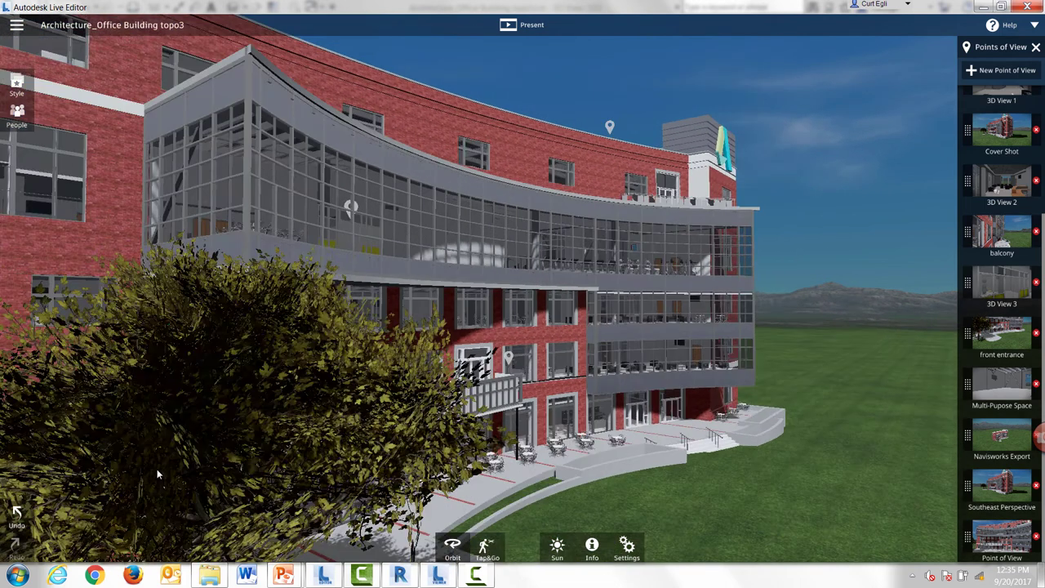
Switch to Live Viewer, open the Community Center model and frame its glazed front facade.
click(435, 576)
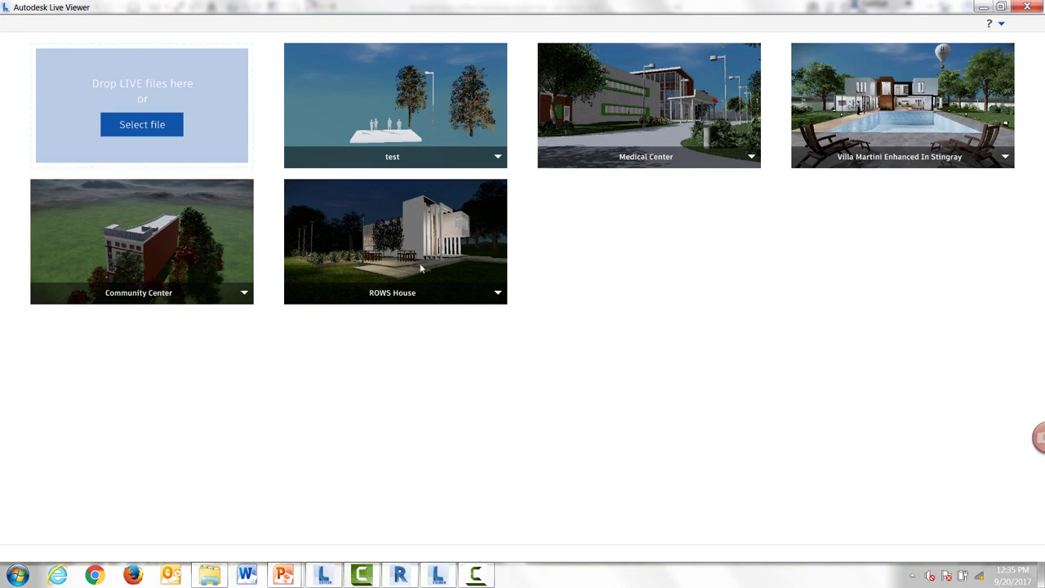
click(139, 245)
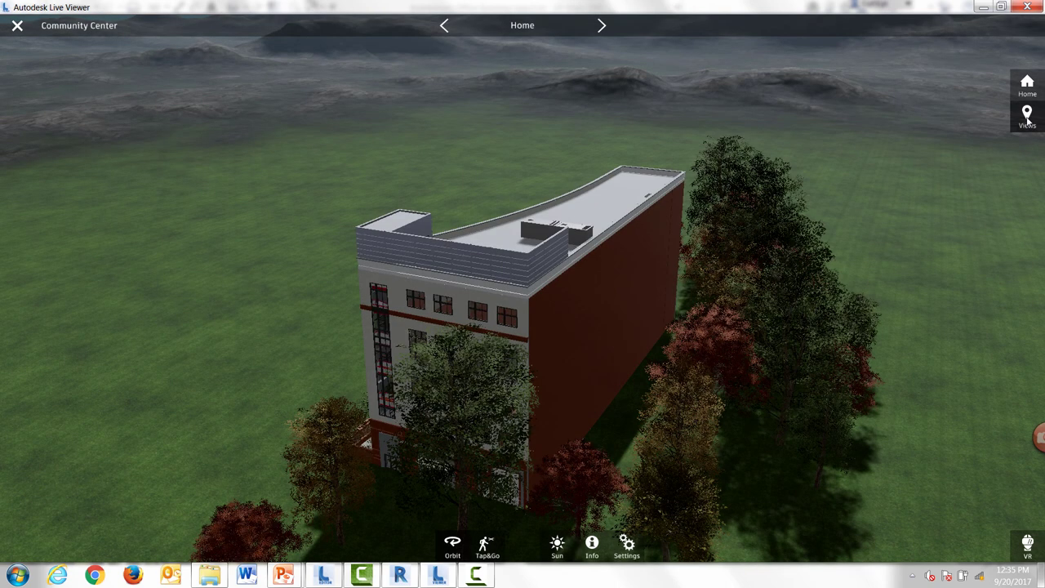
drag(601, 365, 1043, 249)
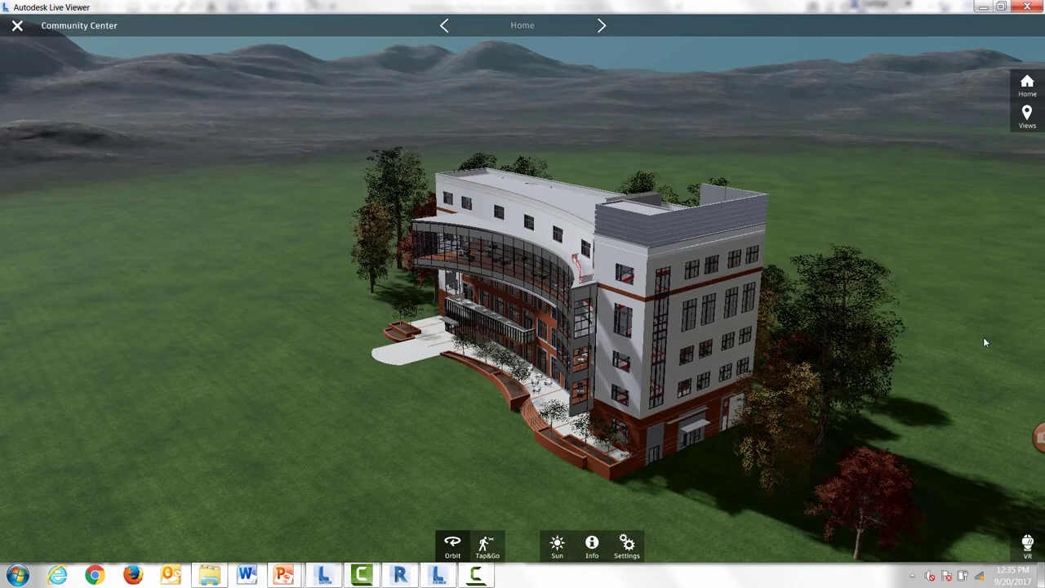
drag(983, 343, 893, 285)
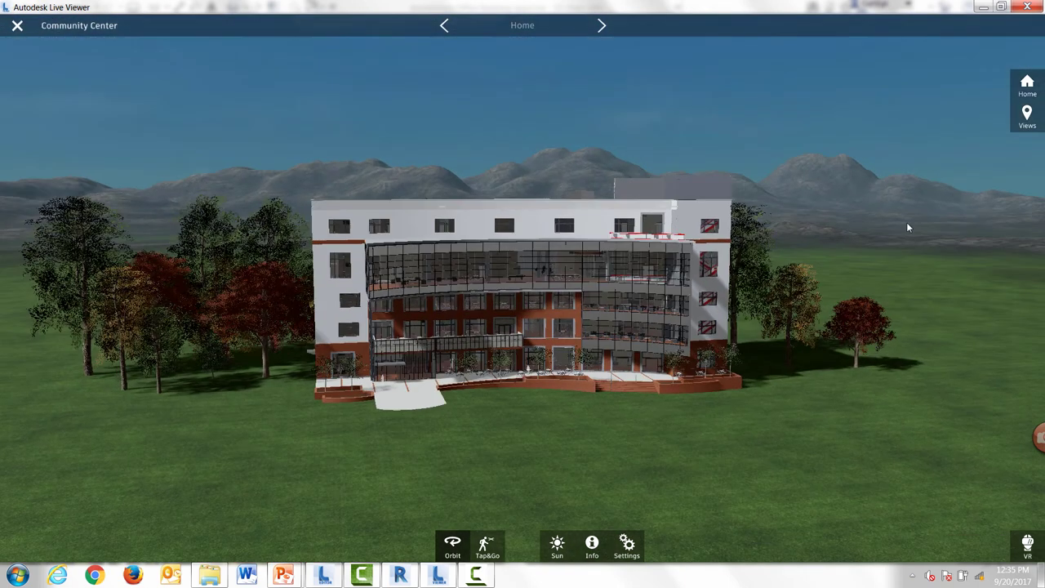
drag(906, 227, 851, 305)
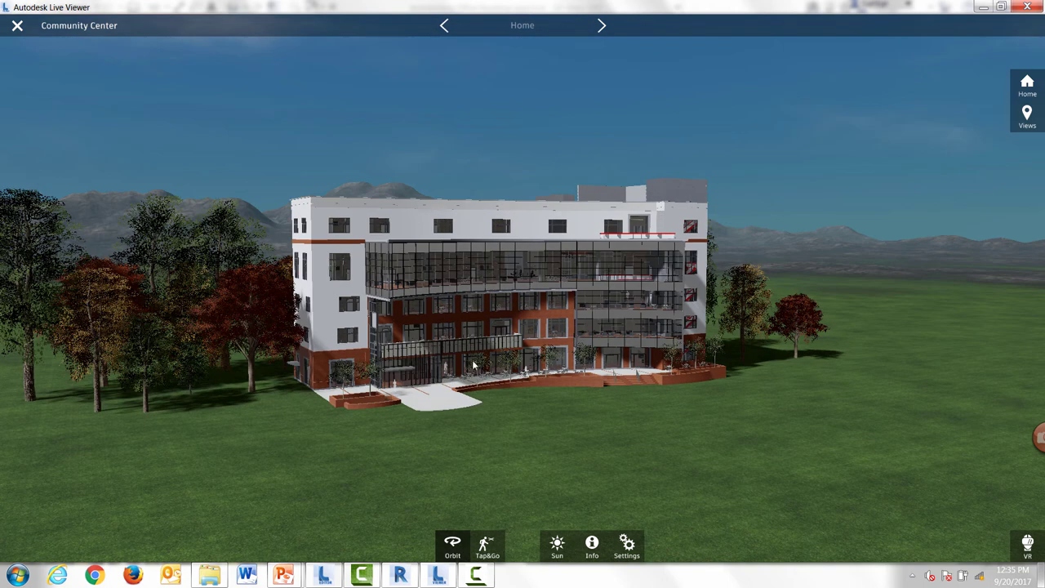
scroll(474, 365, up, 3)
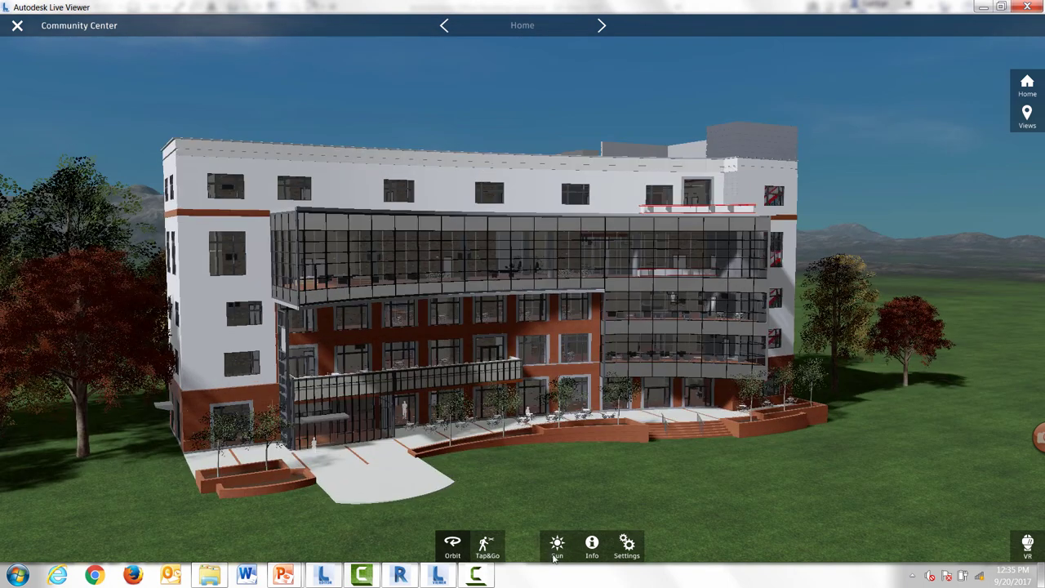
Show the Sun Position settings, review the Sun Settings of the 3D view in Revit without changing them, and return to Live Viewer.
click(556, 547)
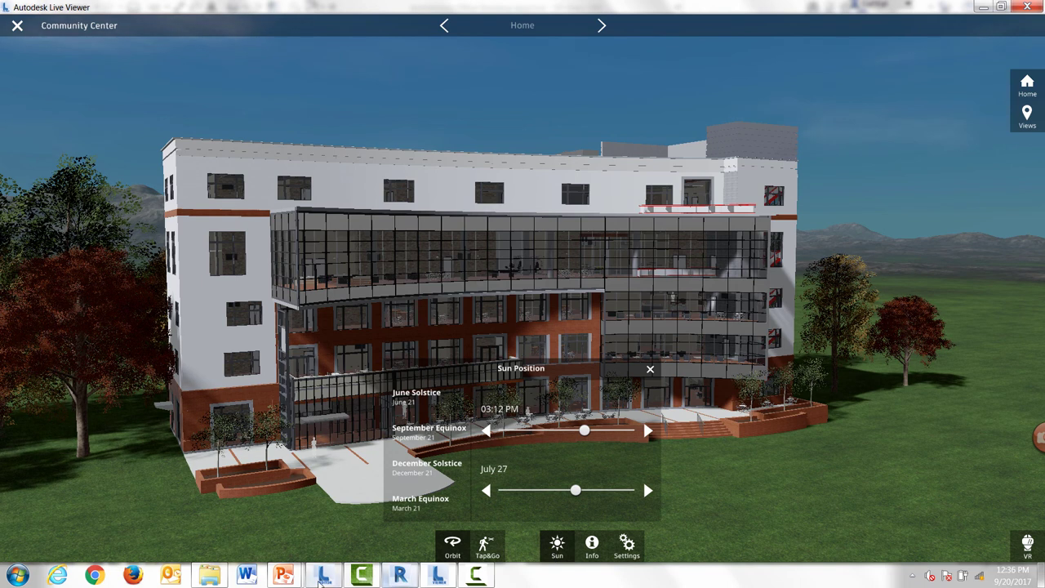
click(400, 575)
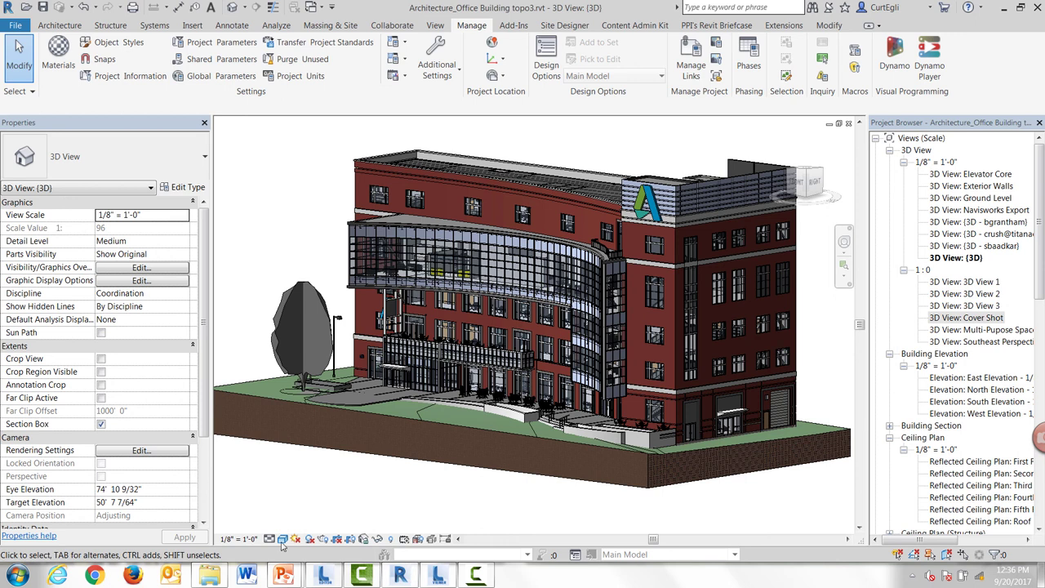
click(311, 538)
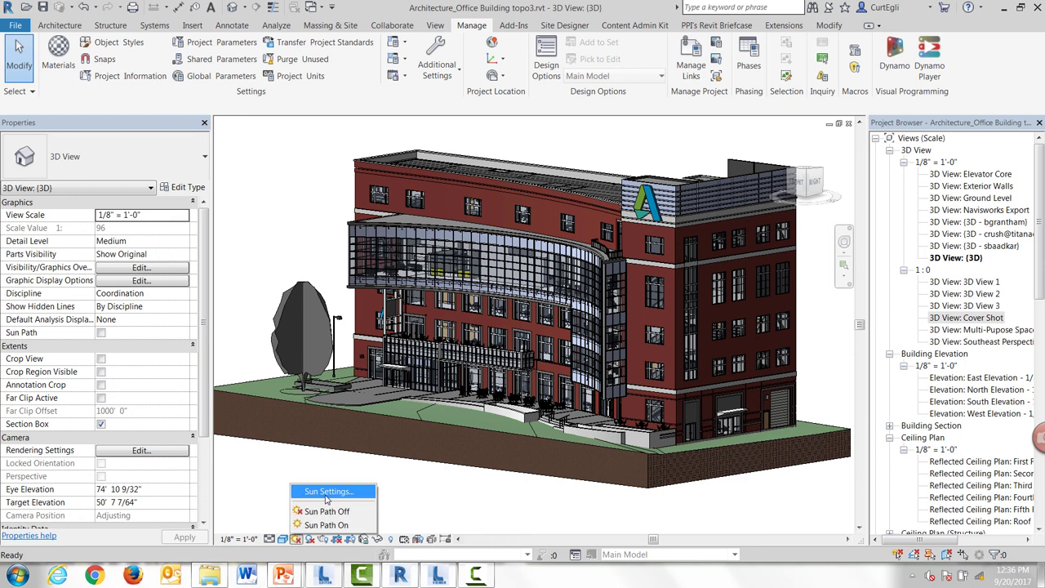
click(330, 492)
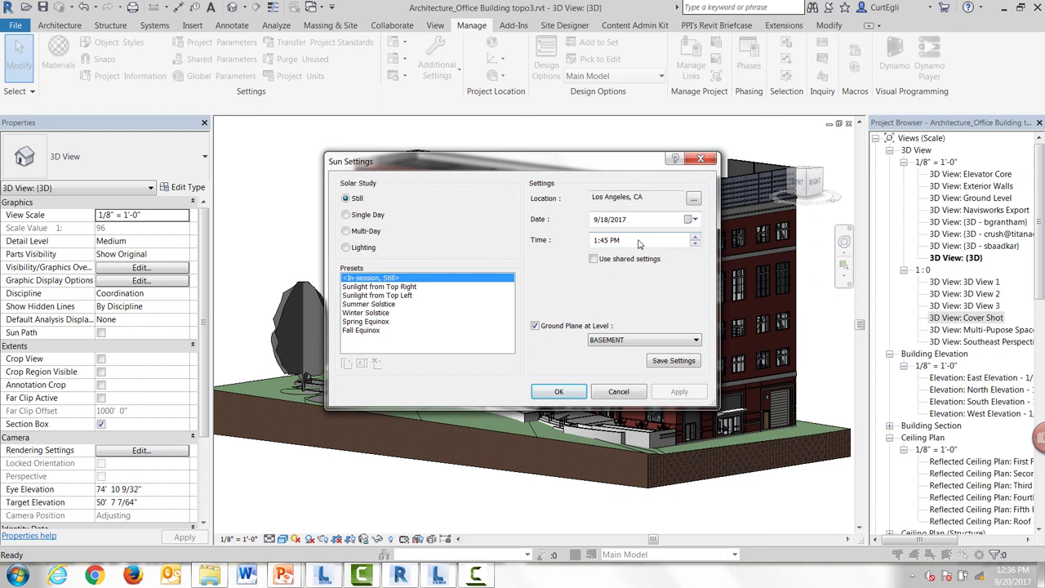
click(621, 392)
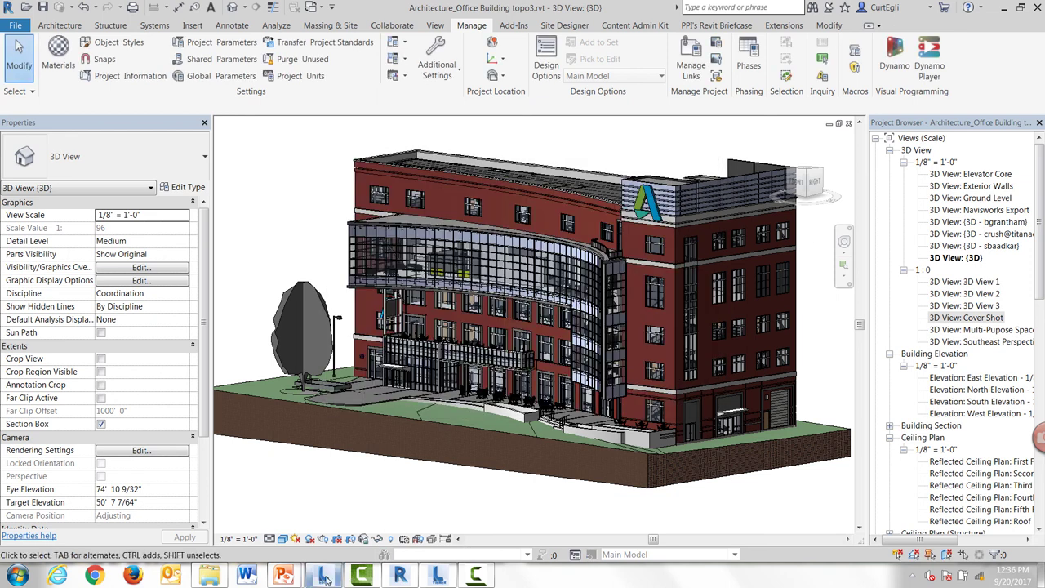
click(324, 576)
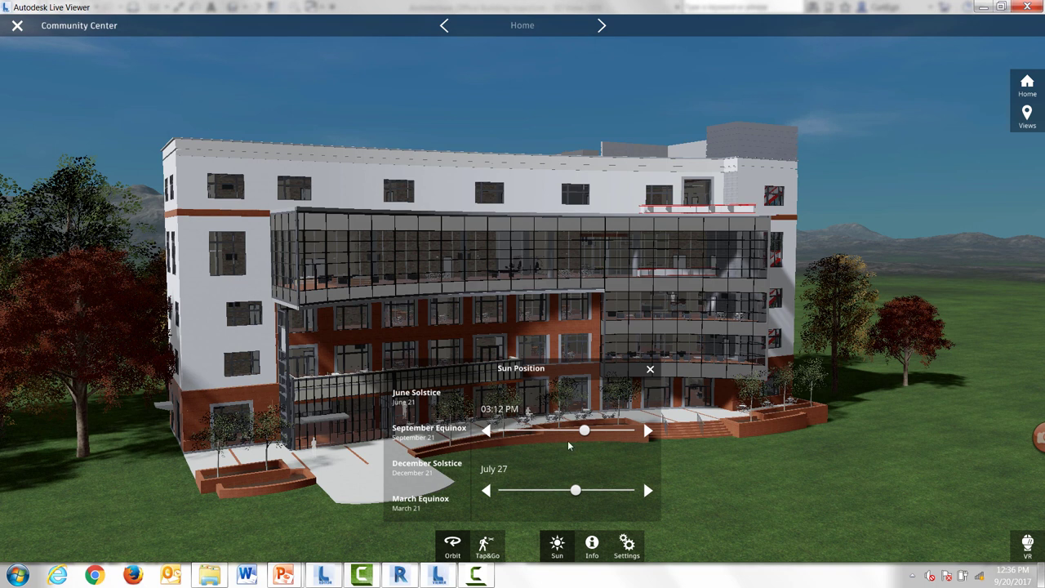
Try a morning sun time of 09:26 AM, then a night time of about 03:23 AM, to compare the building's lighting.
drag(585, 430, 543, 434)
drag(552, 433, 557, 433)
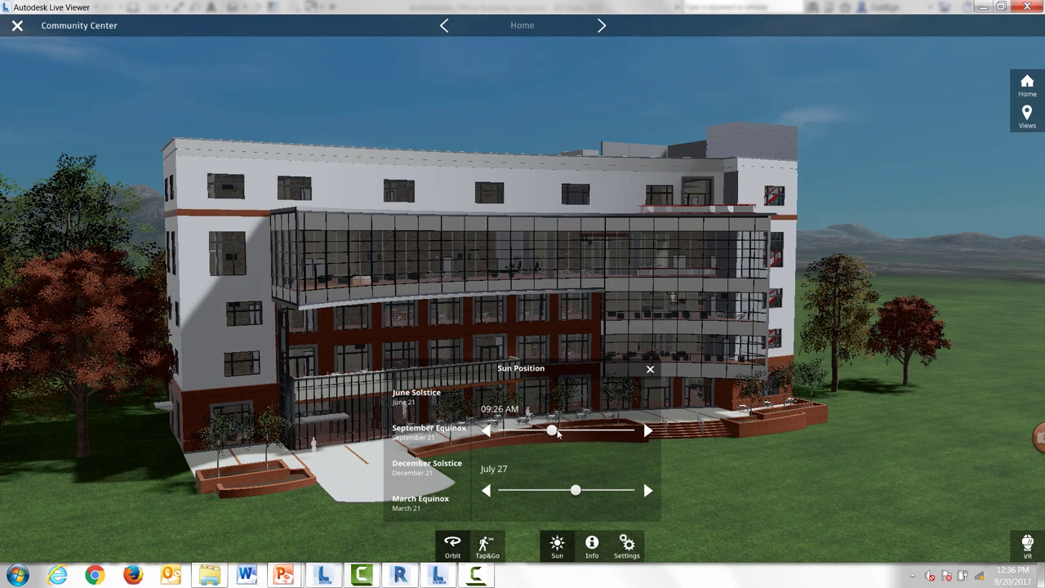
drag(552, 433, 515, 435)
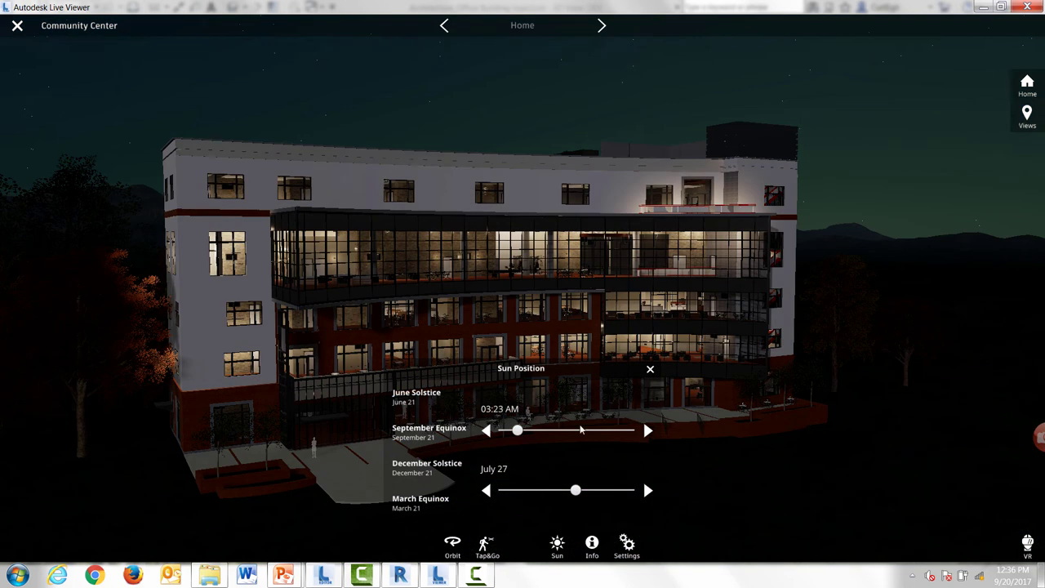
click(554, 467)
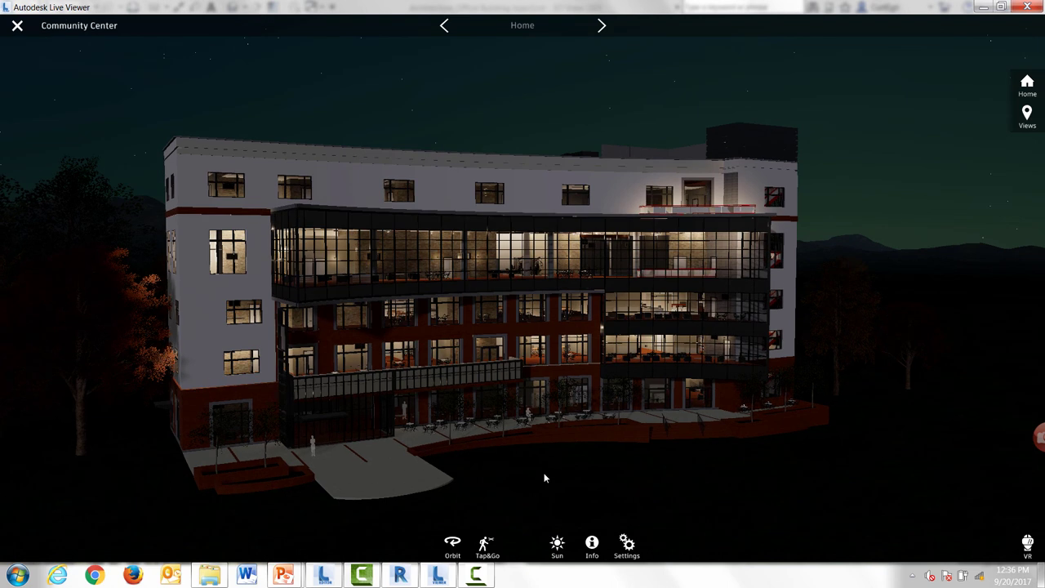
Move down to the ground in front of the facade and set the sun time to 12:06 PM.
click(544, 475)
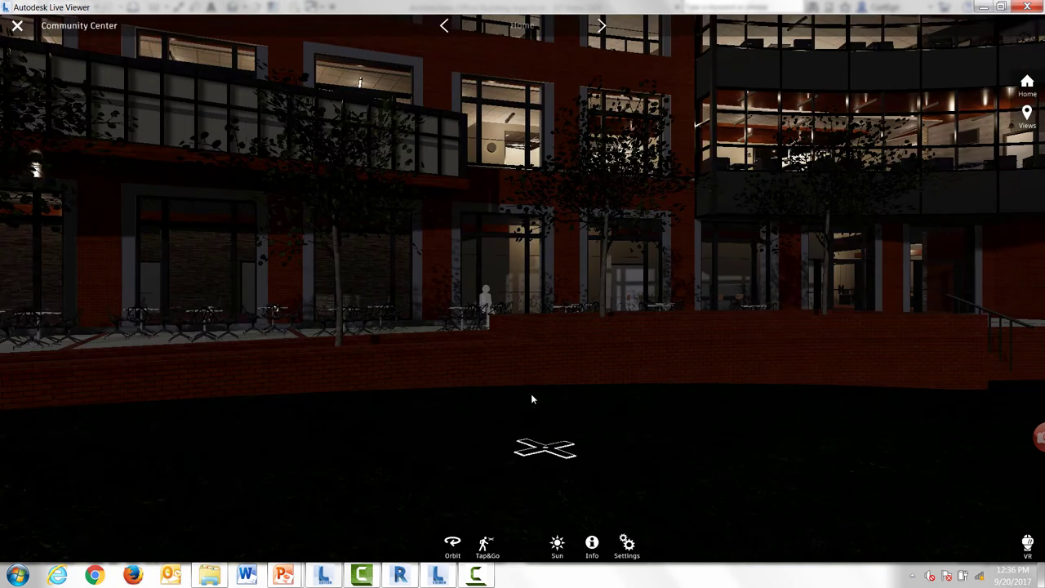
click(530, 398)
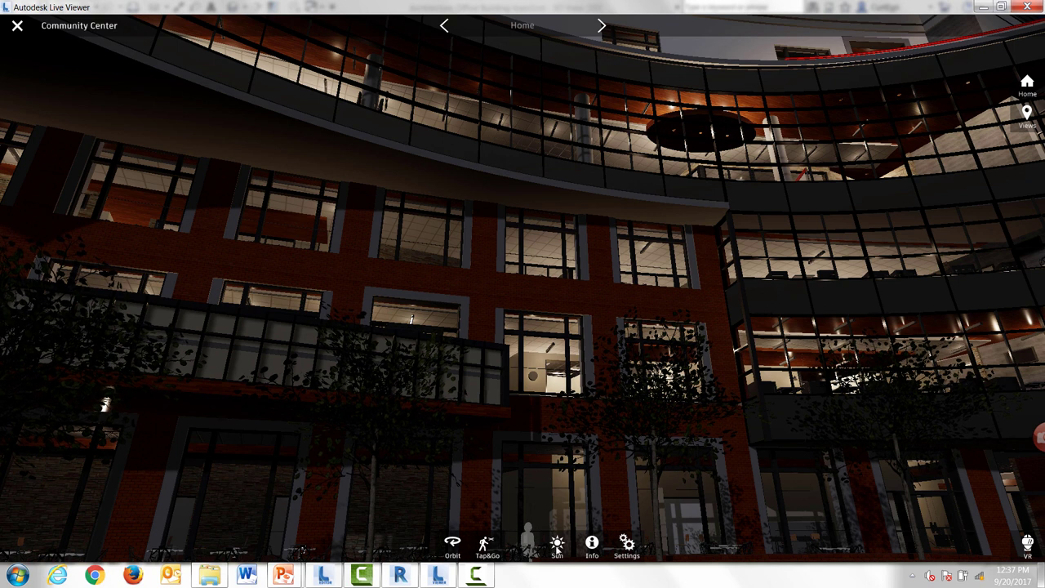
click(558, 547)
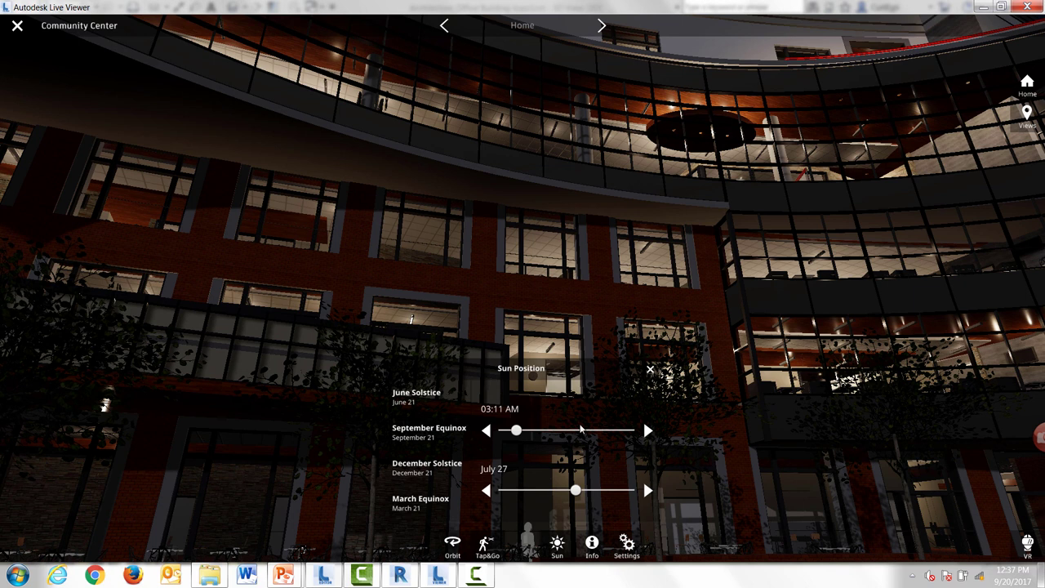
click(572, 429)
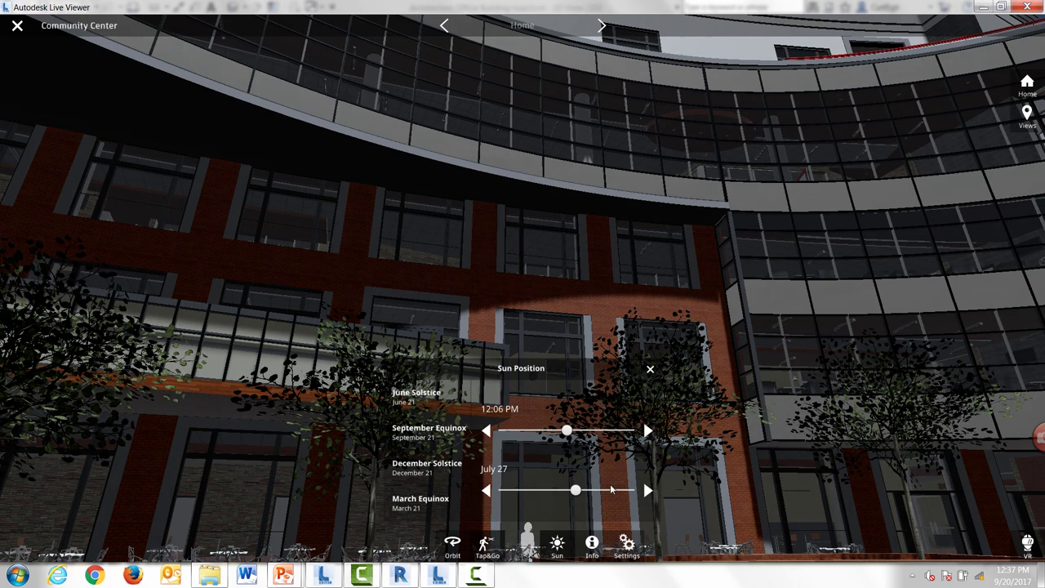
Switch to Revit, select the street light beside the tree and examine the Photometrics parameters in its type properties.
click(403, 576)
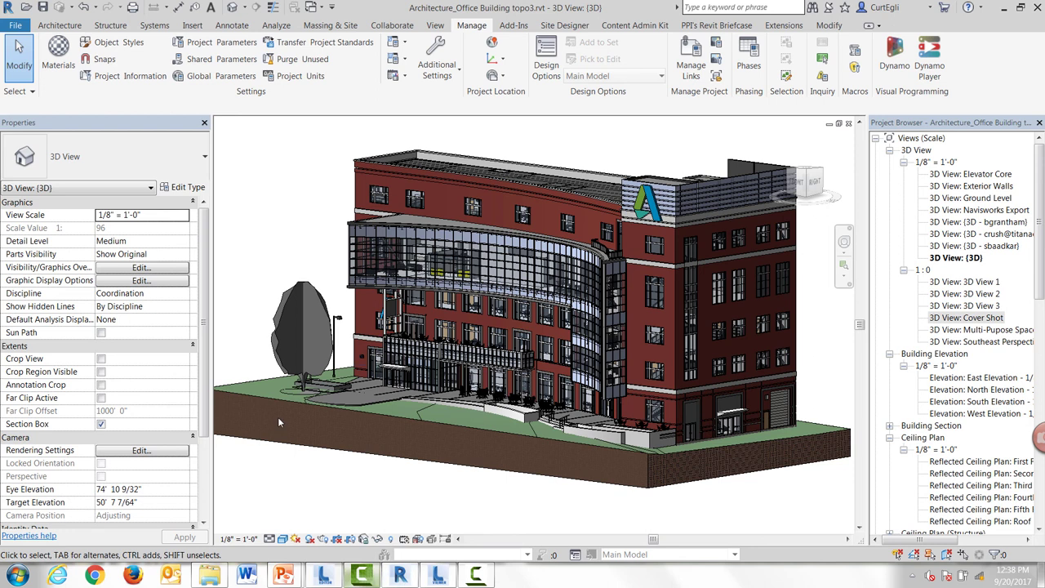
shift+middle_drag(347, 388, 386, 374)
scroll(380, 326, up, 5)
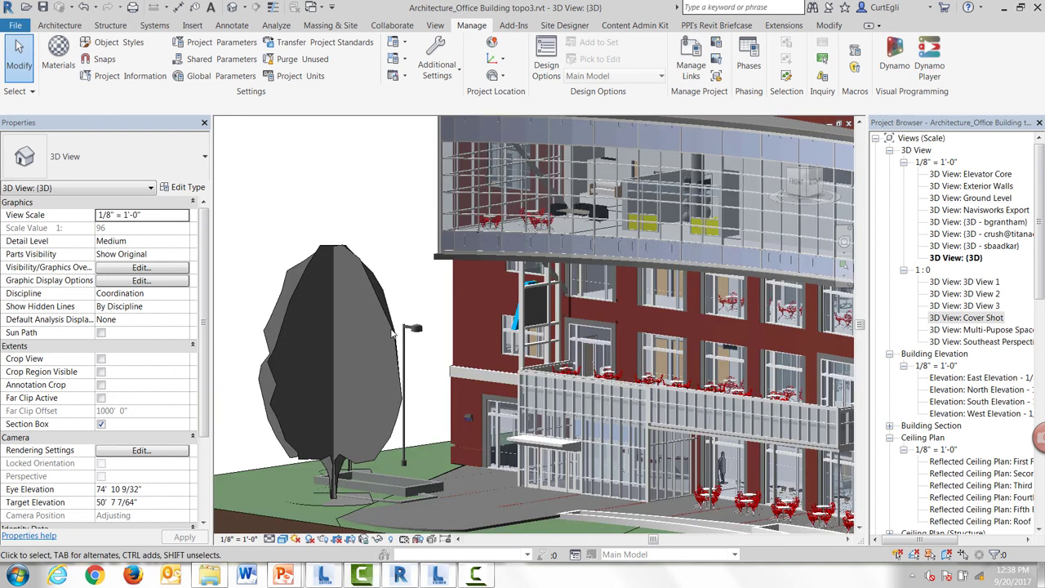
scroll(415, 336, up, 3)
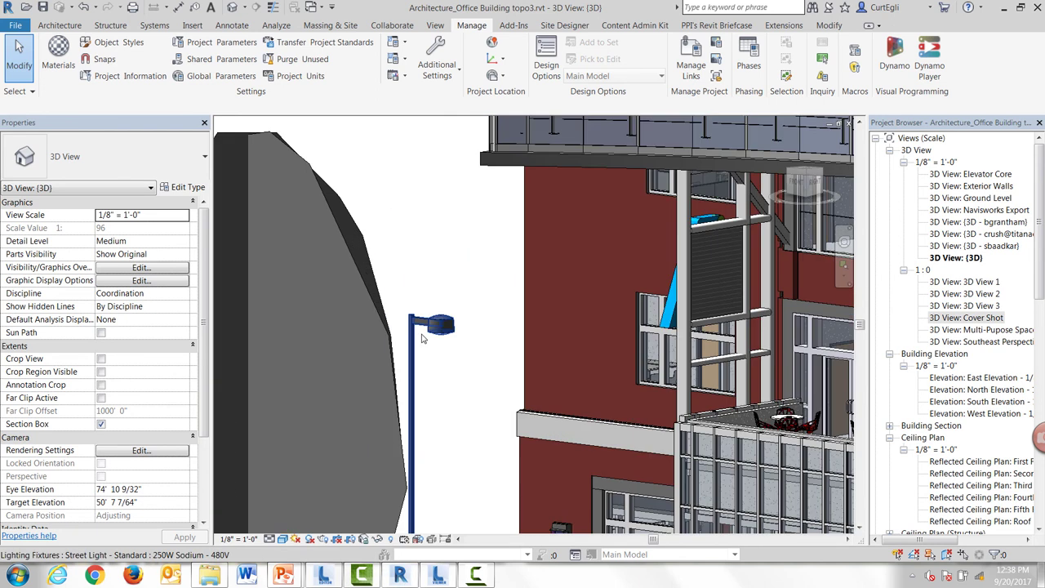
click(421, 331)
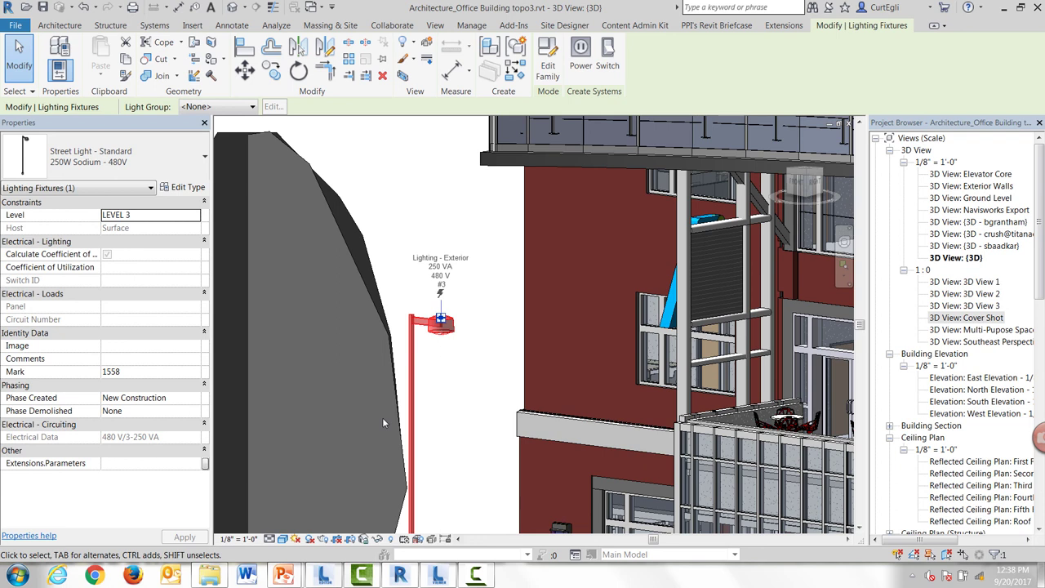
click(174, 190)
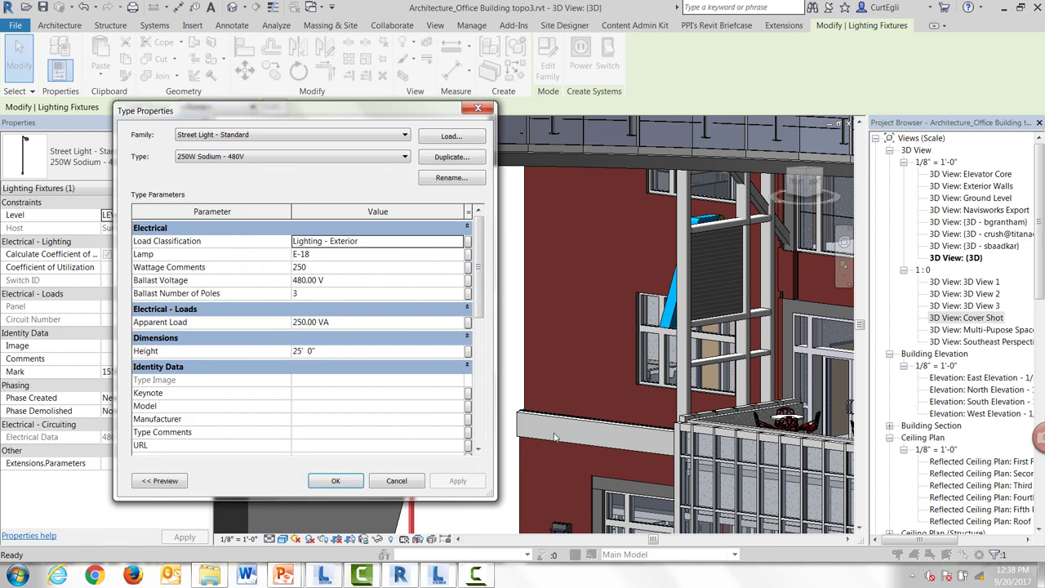
scroll(481, 430, down, 6)
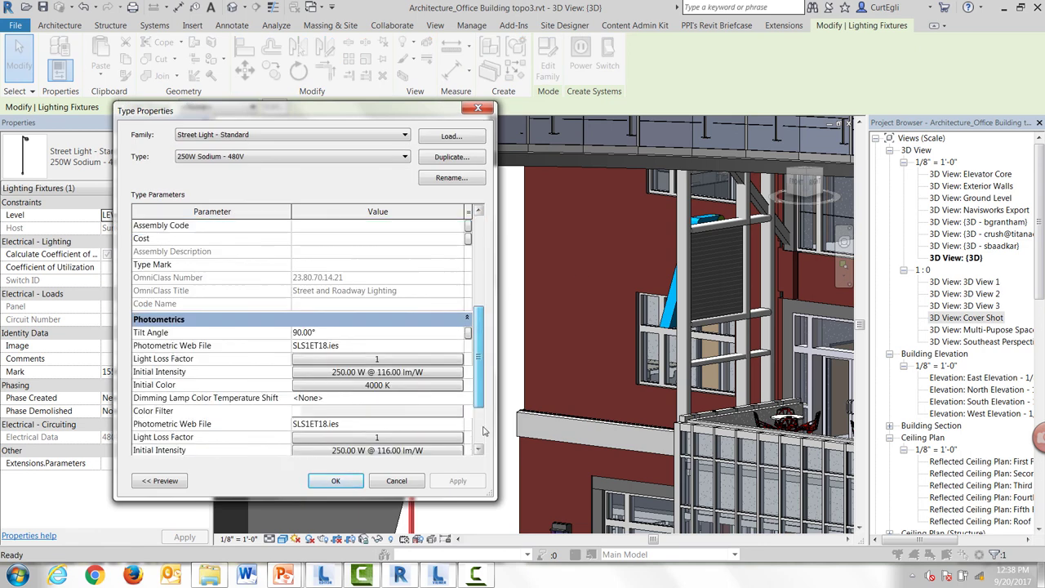
scroll(482, 430, down, 3)
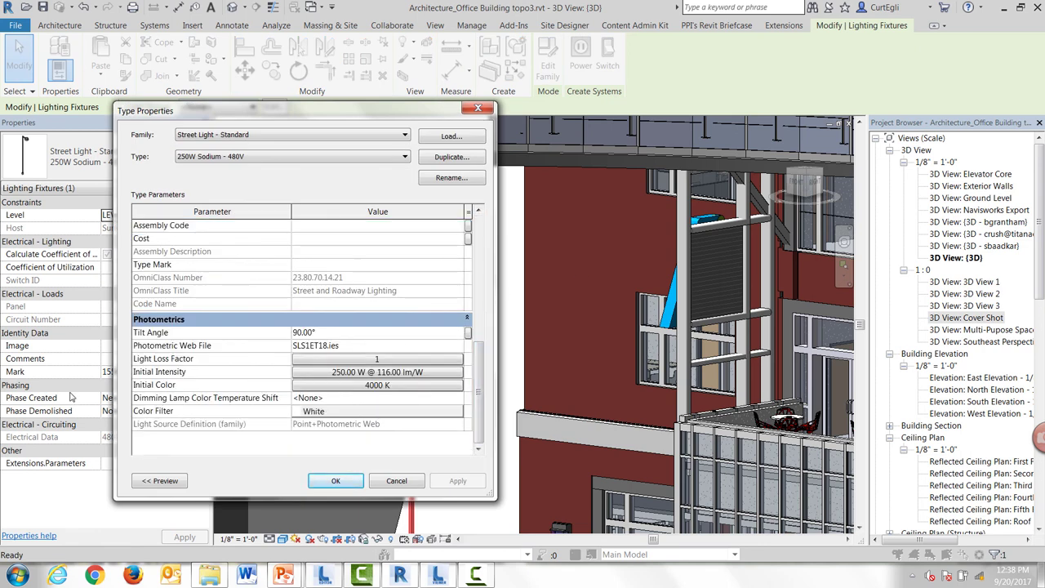
Examine the street light's advanced Light Loss Factor settings and leave the type properties without saving changes.
click(363, 360)
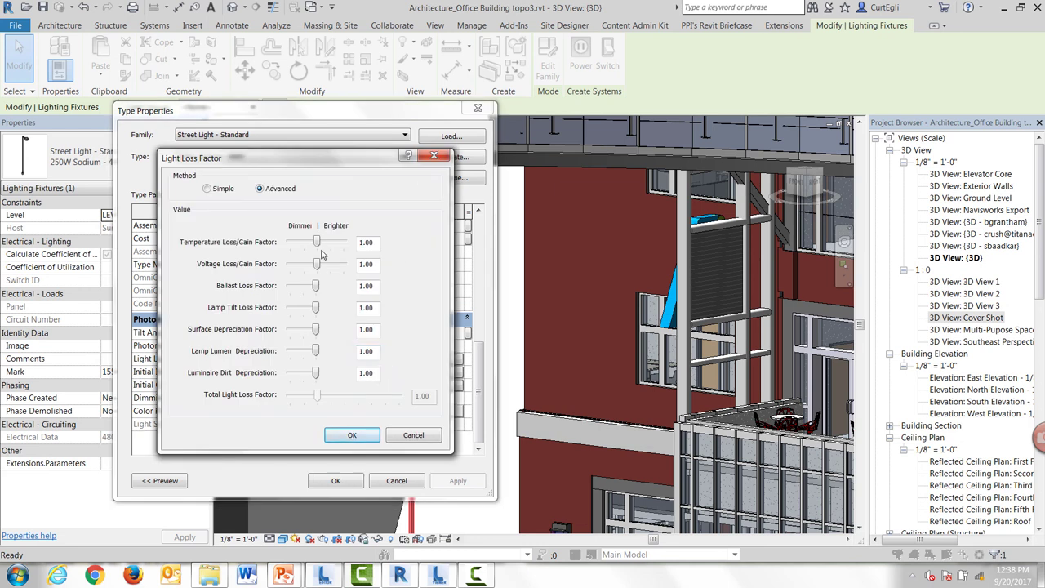
mouse_move(316, 243)
mouse_down()
mouse_move(306, 243)
mouse_move(318, 258)
mouse_up()
click(414, 435)
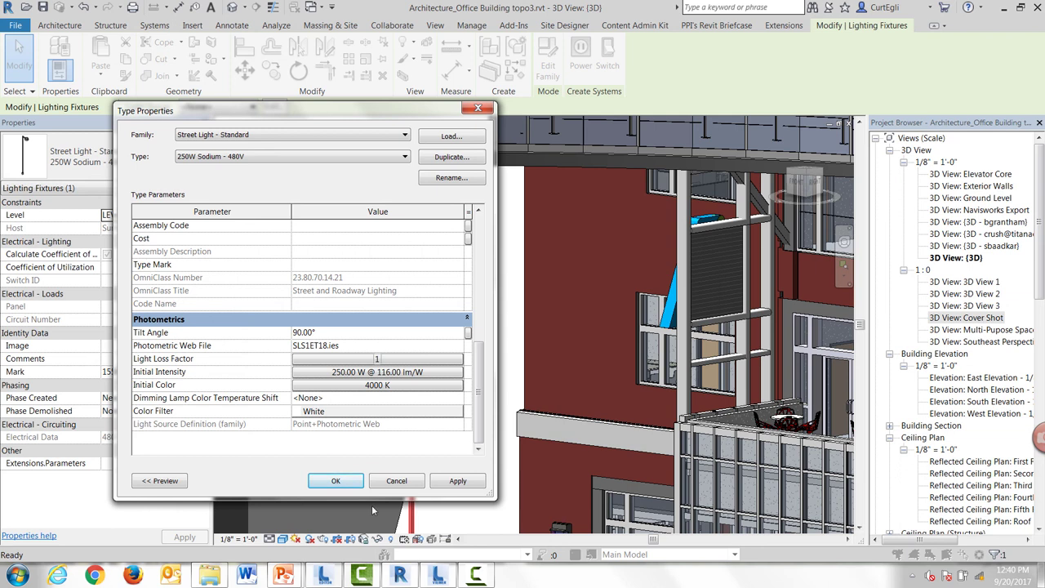
click(396, 481)
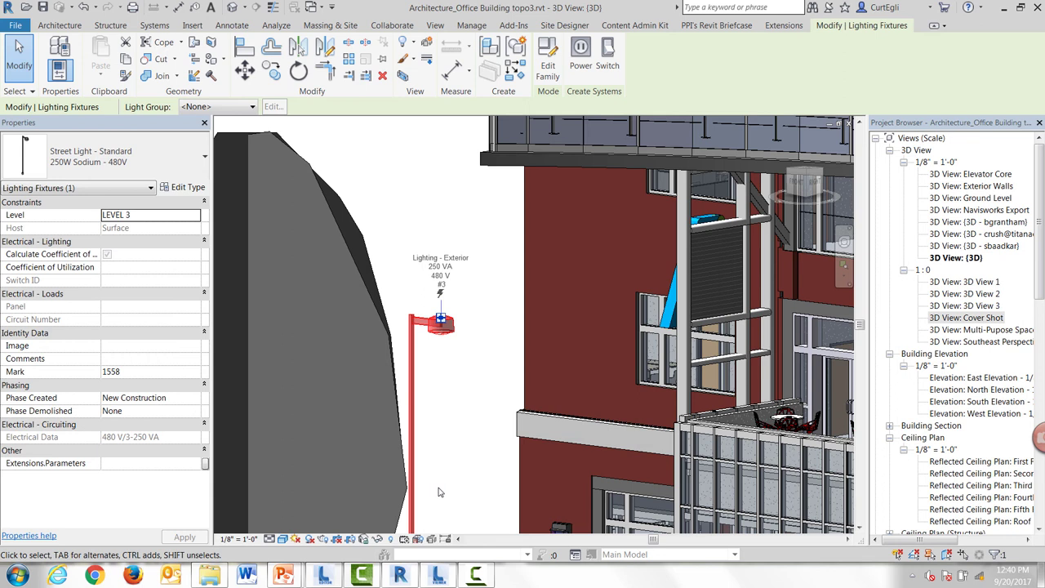
Switch to Live Viewer, return to Live Editor and start Present for the office building scene.
click(438, 576)
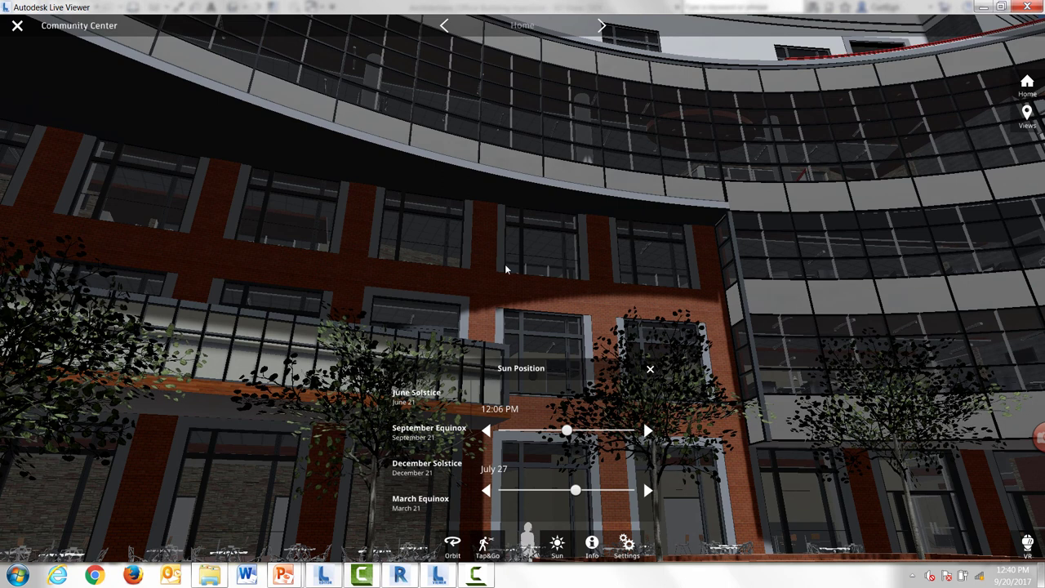
click(324, 576)
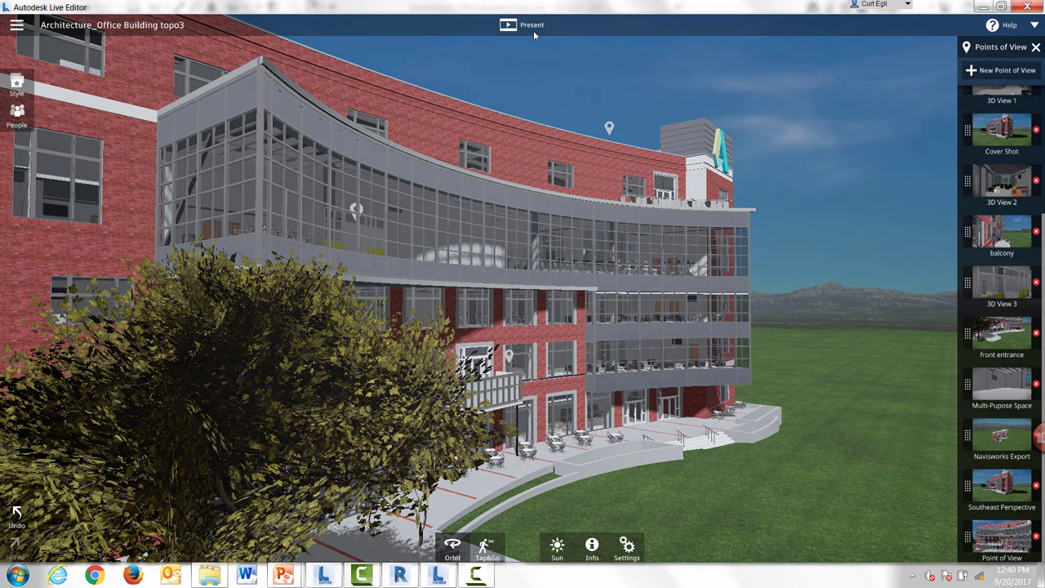
click(532, 30)
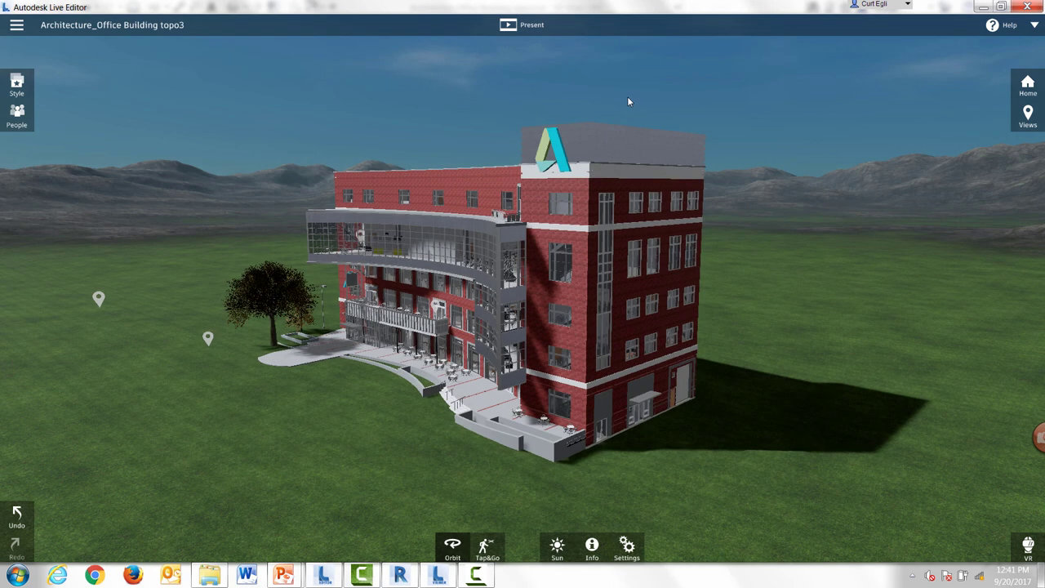
Query the BIM information of the brick wall along the top of the curved facade and examine its properties through to Phasing.
scroll(505, 315, up, 5)
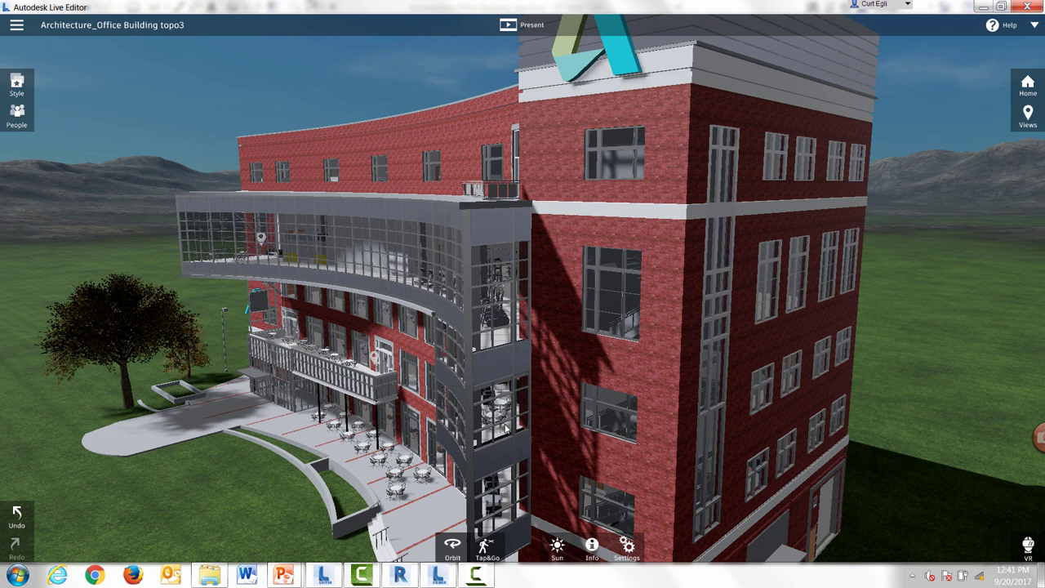
click(593, 556)
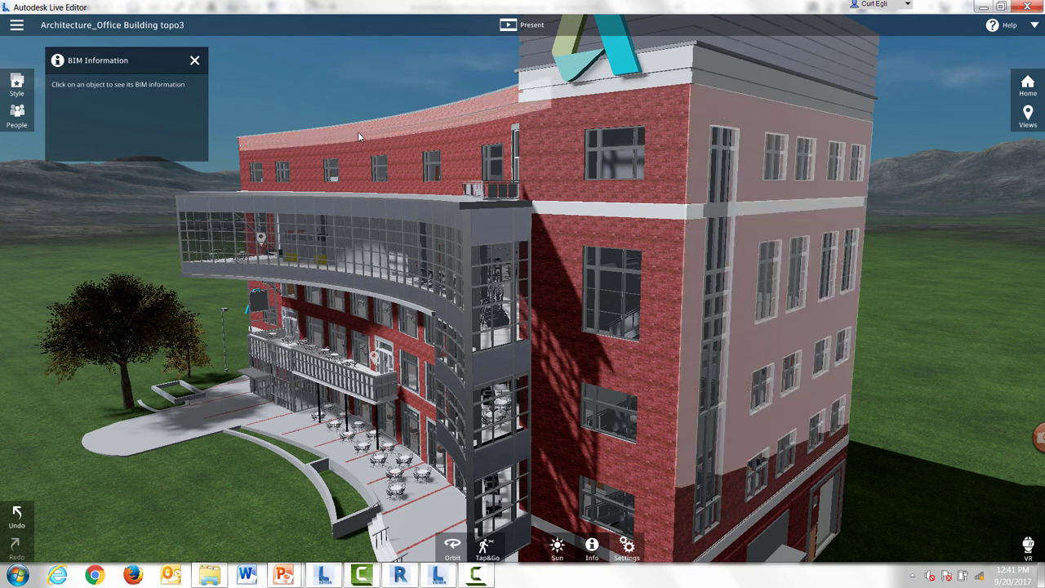
click(357, 137)
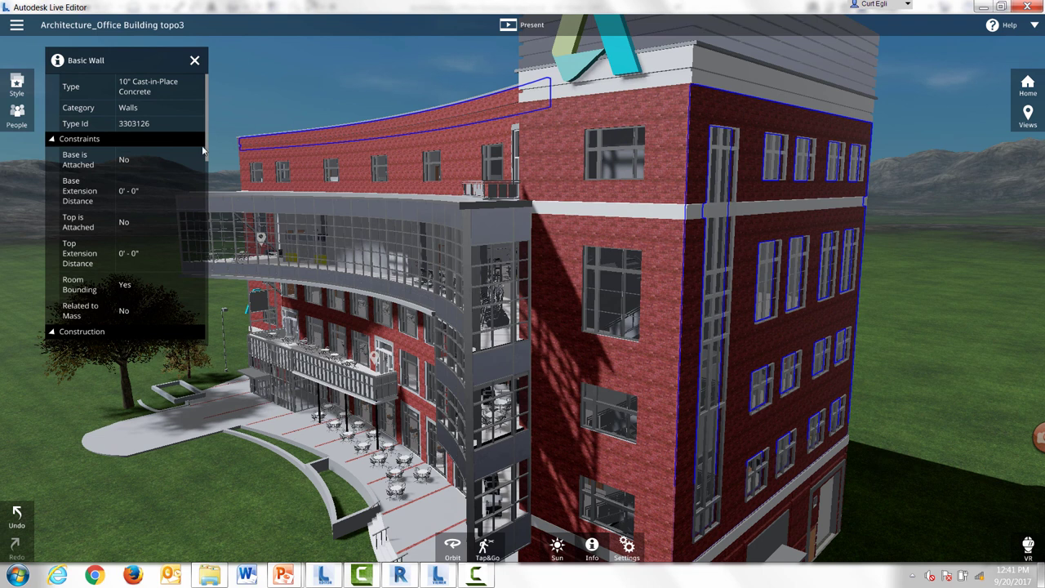
drag(209, 191, 215, 349)
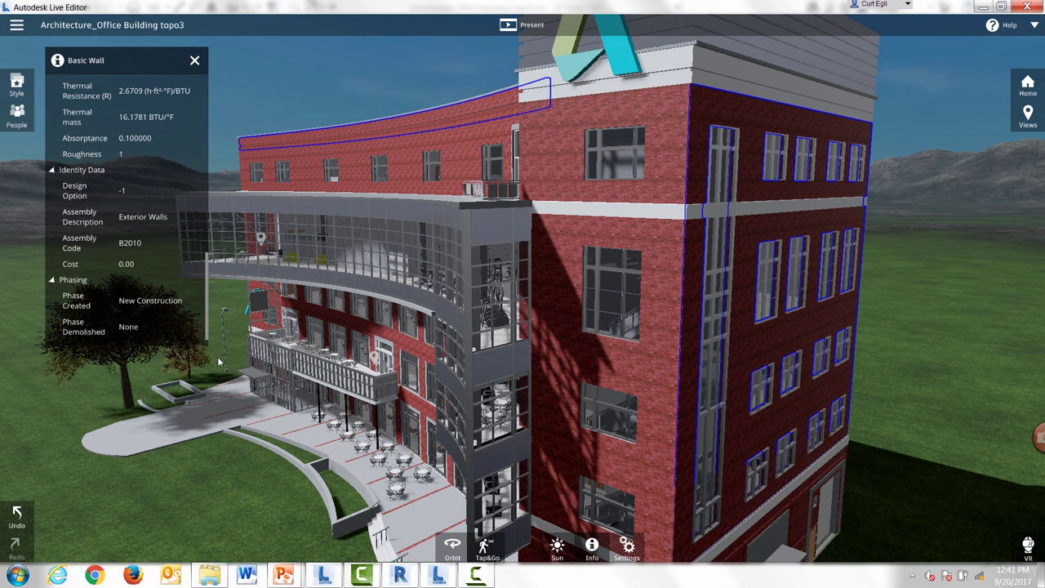
Examine the BIM information of a window above the balcony and a spandrel panel on the curved curtain wall, and close the information.
click(339, 343)
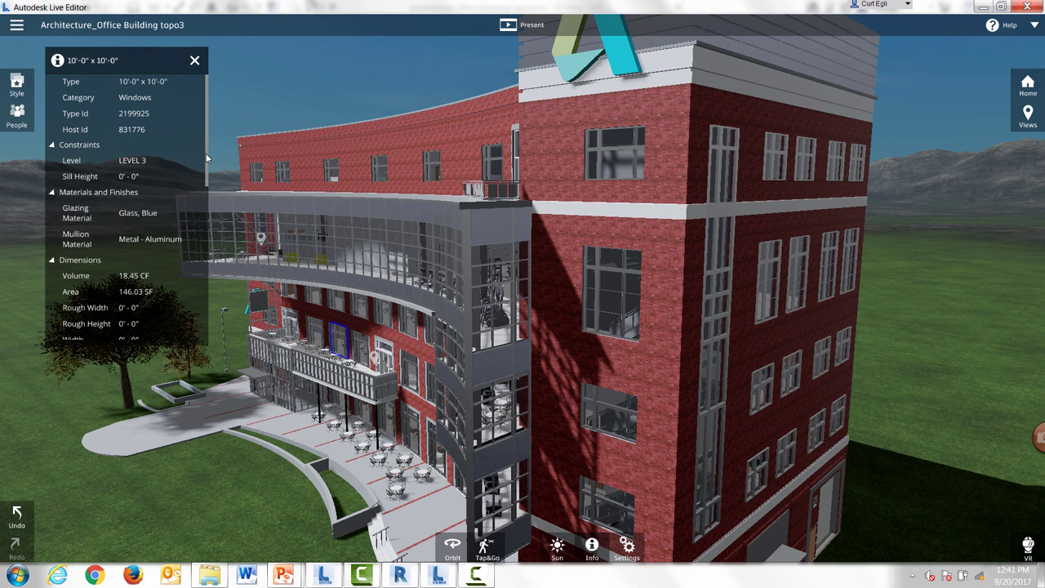
scroll(207, 178, down, 2)
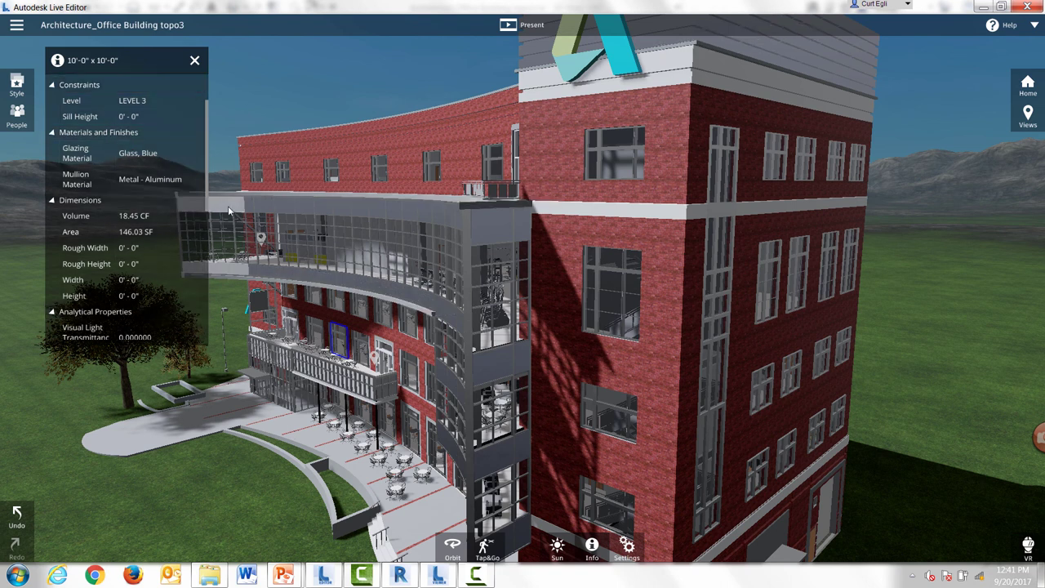
click(256, 278)
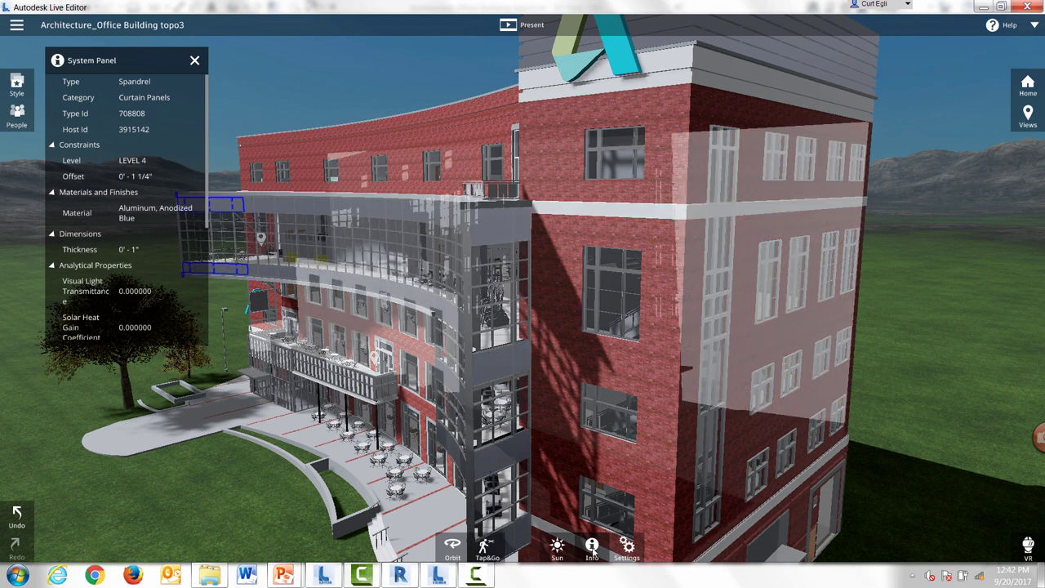
key(Escape)
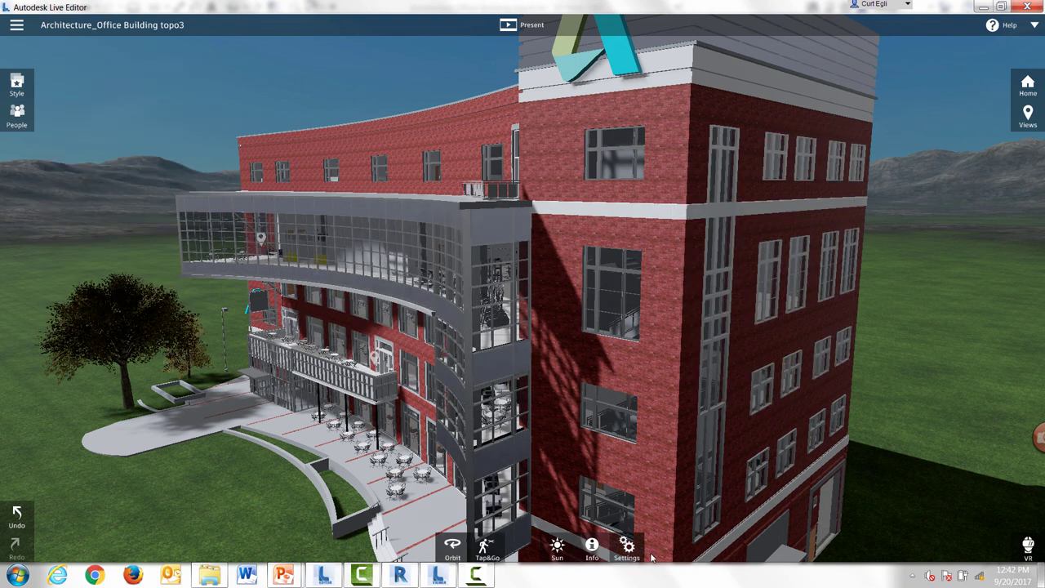
Optimize the graphics for Appearance to compare the rendering, and return the optimization to Performance.
click(627, 549)
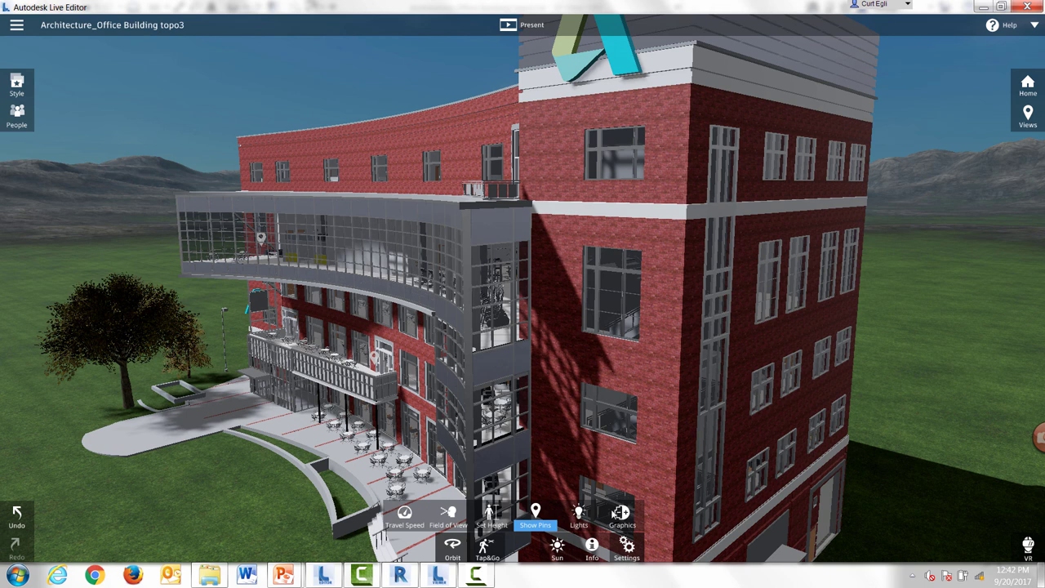
click(622, 525)
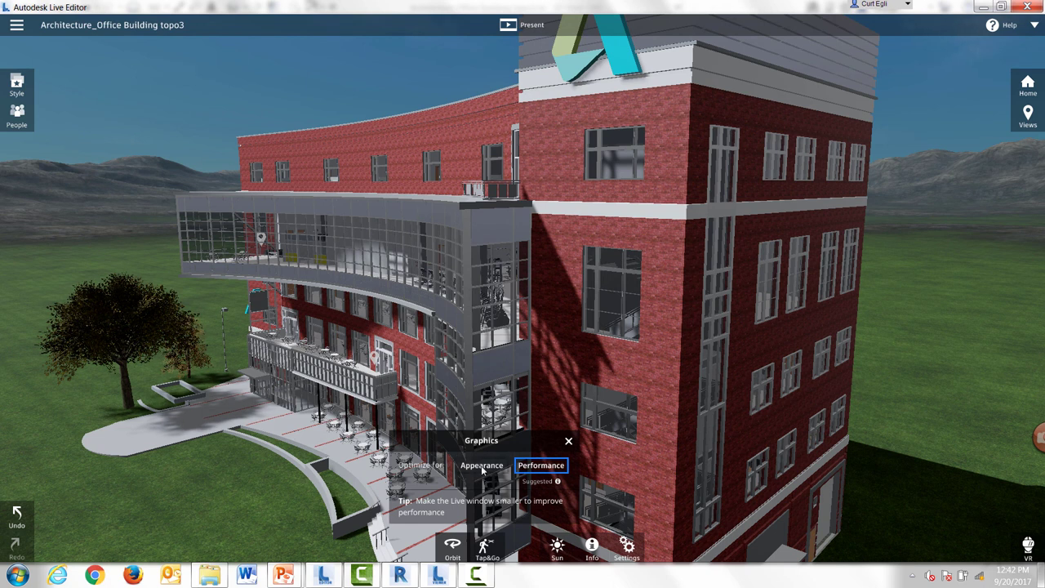
click(482, 466)
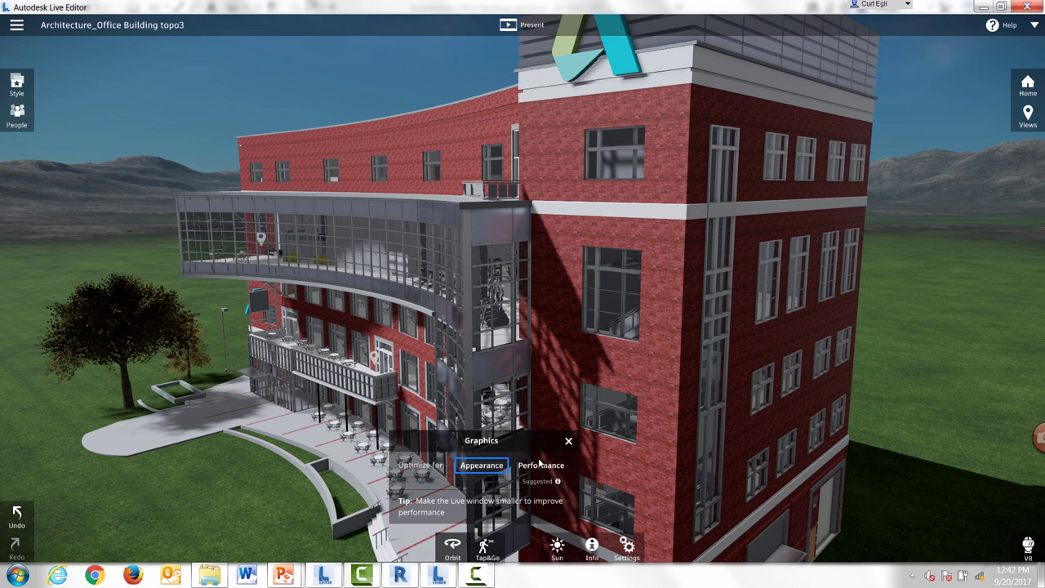
click(538, 467)
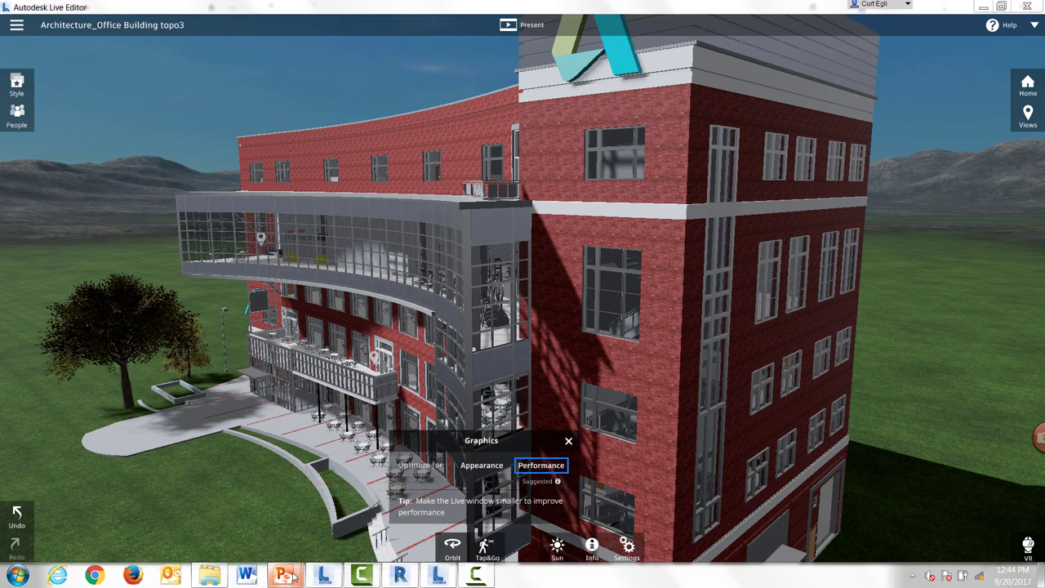
Switch to the PowerPoint slide show and advance past the Revit Live controls slide to the Demonstration slide.
mouse_move(303, 581)
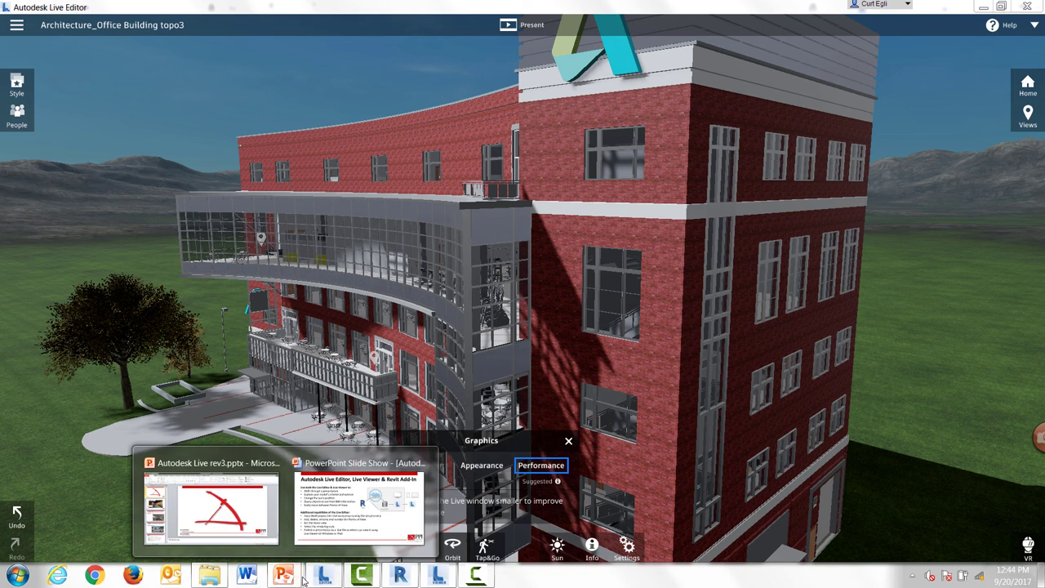
click(337, 531)
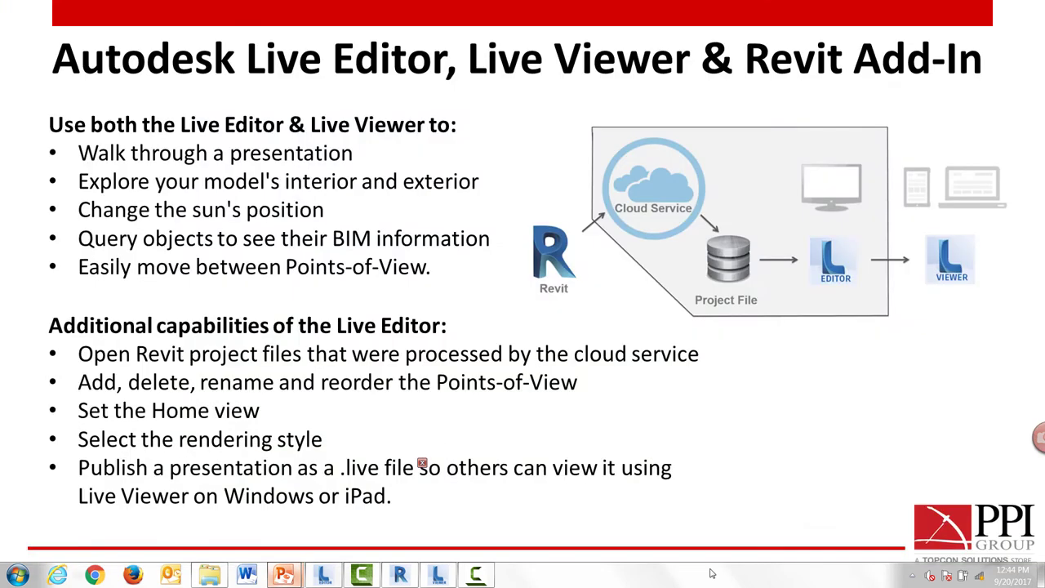
click(753, 463)
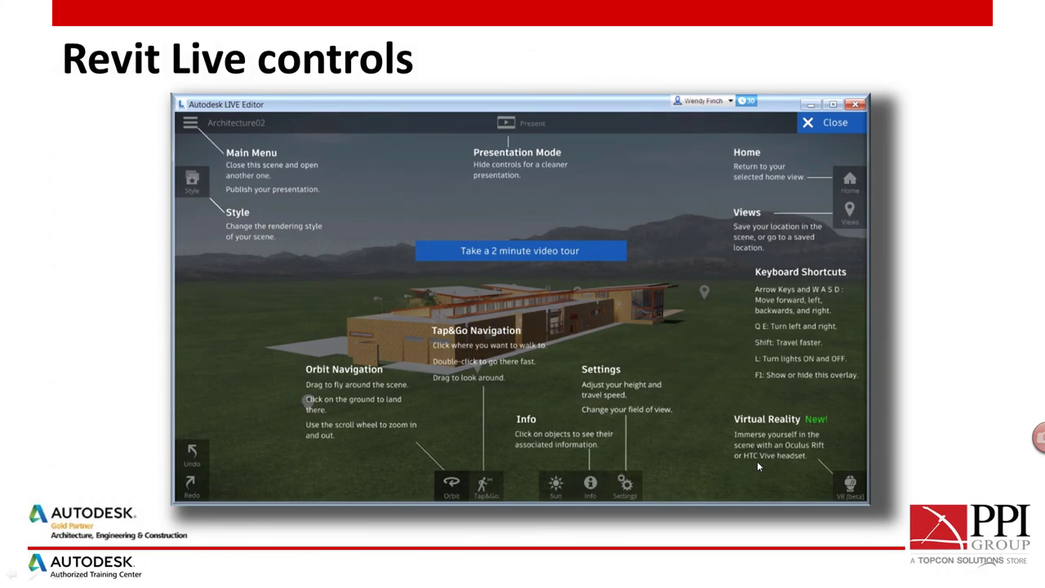
click(771, 444)
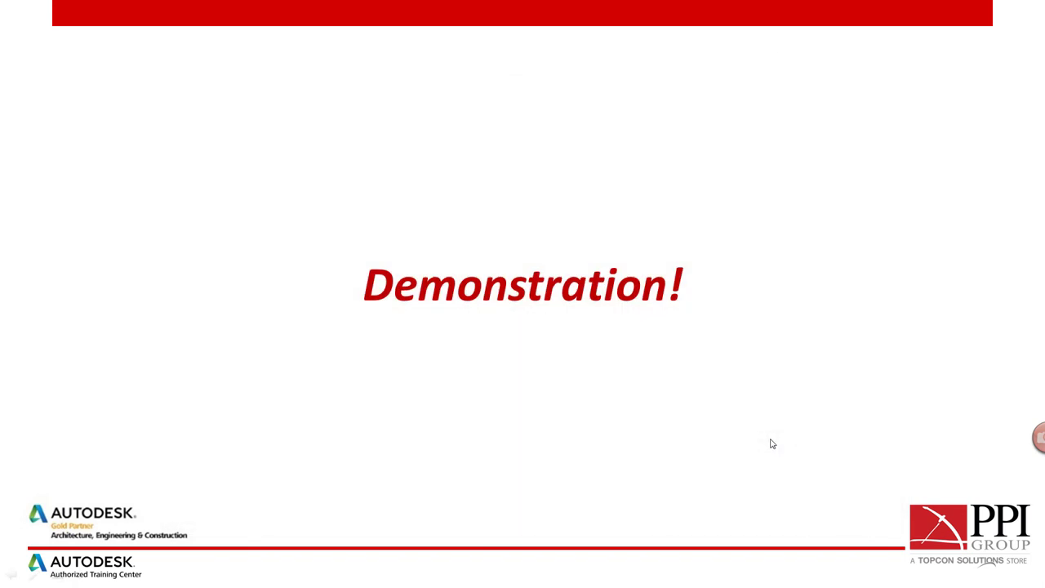